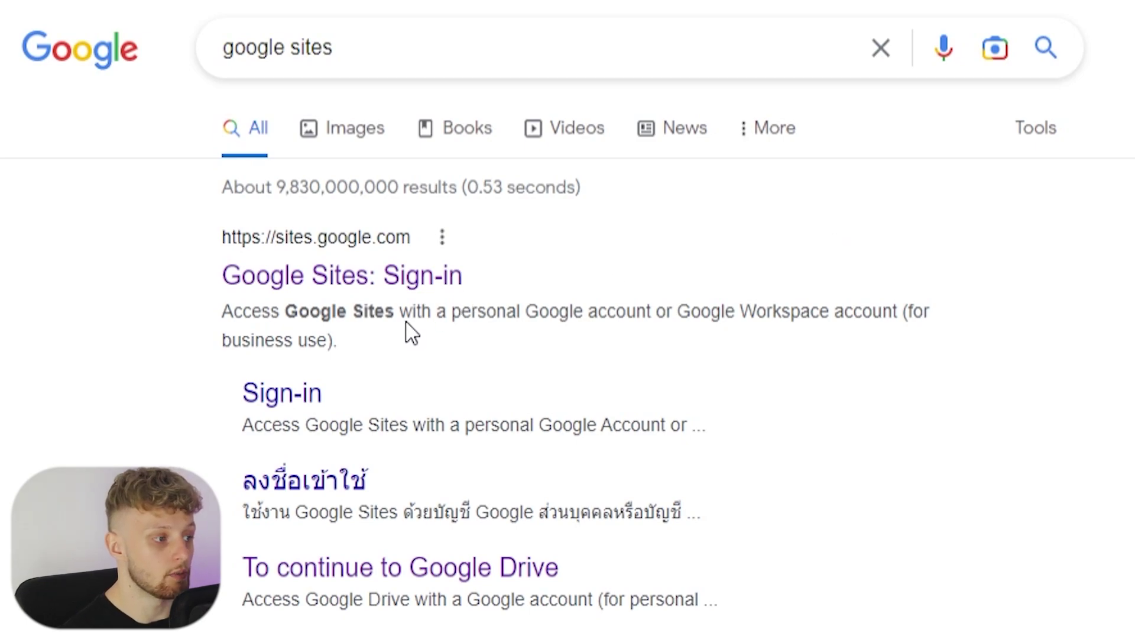
Open the 'Google Sites: Sign-in' search result to reach the Sites home page.
{"action": "left_click", "coordinate": [404, 284]}
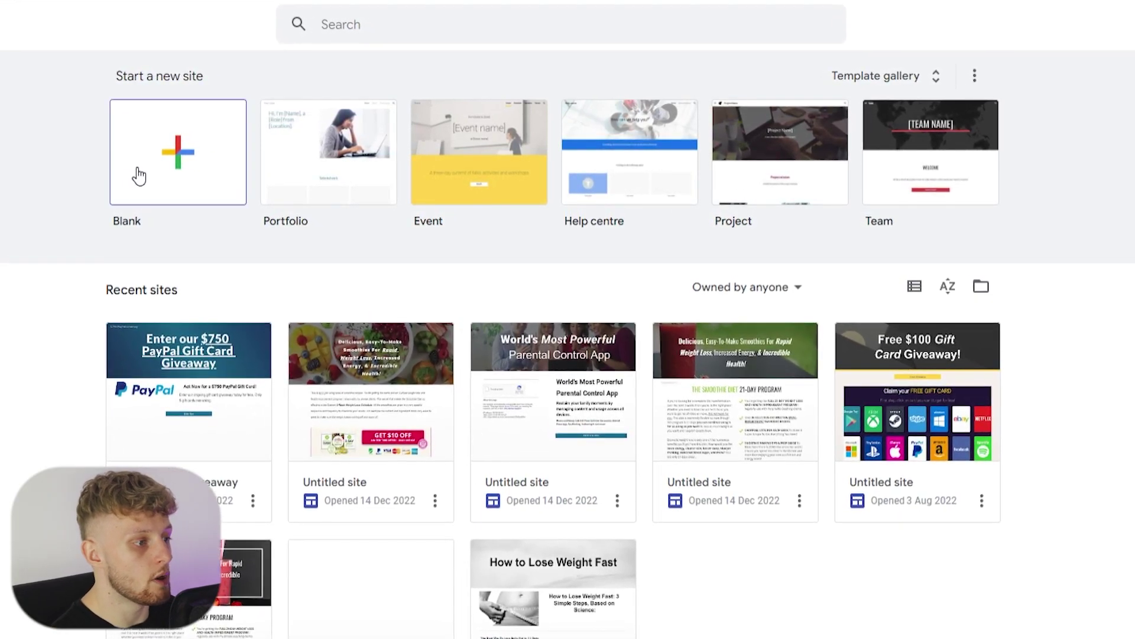
Create a new site from the Blank template and select its page title.
{"action": "left_click", "coordinate": [176, 152]}
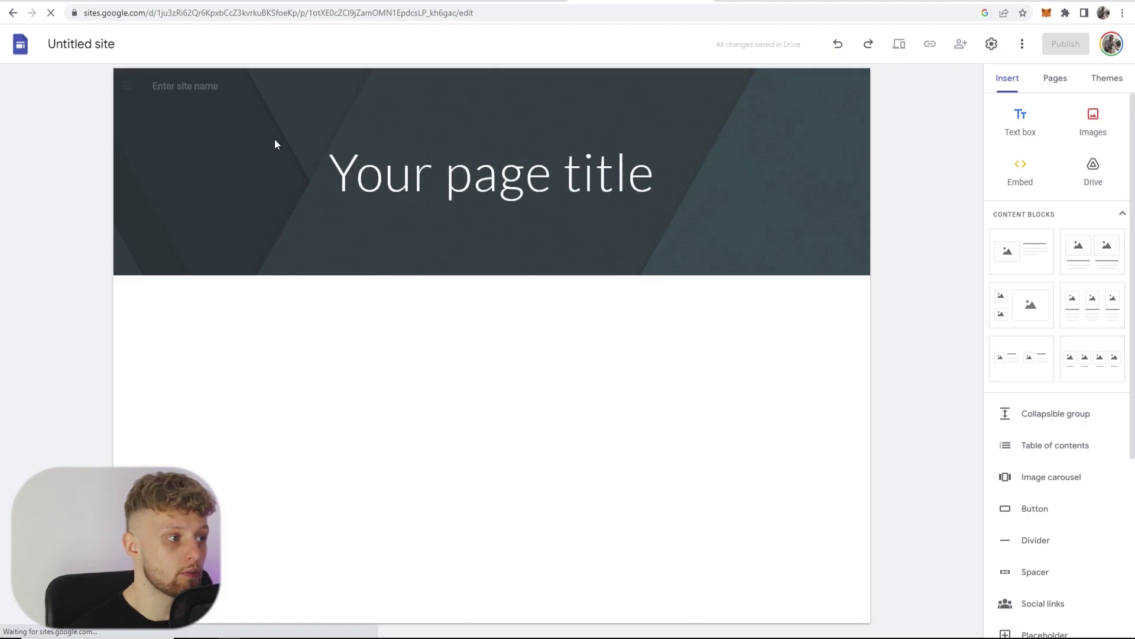
{"action": "left_click", "coordinate": [274, 142]}
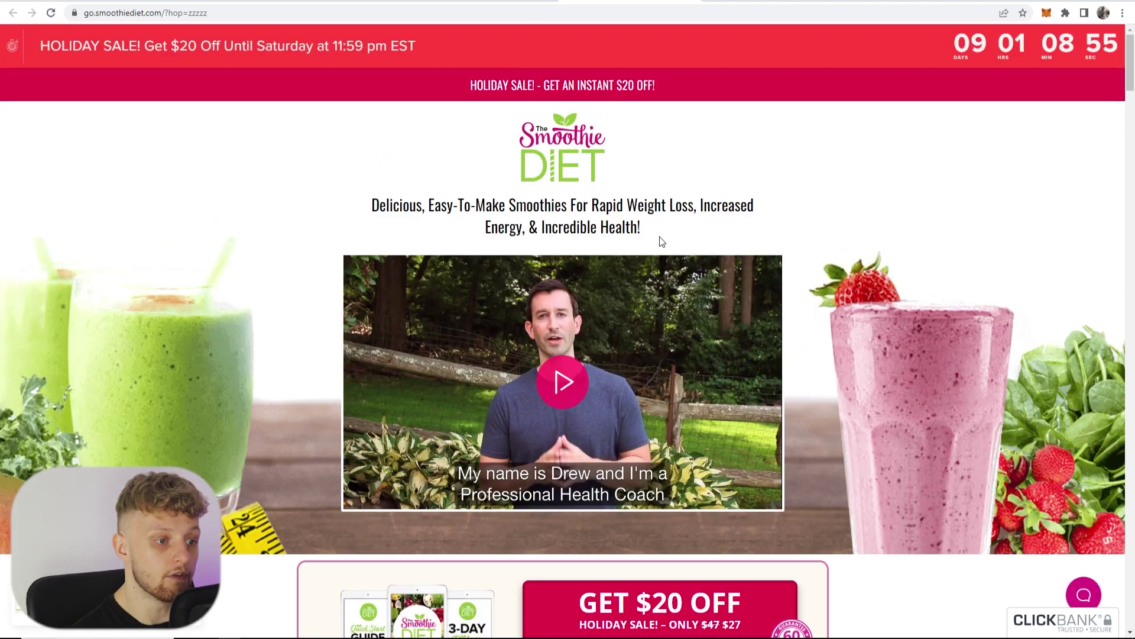
Copy the full Smoothie Diet sales page headline and return to the Sites editor.
{"action": "left_click_drag", "start_coordinate": [576, 226], "coordinate": [545, 226]}
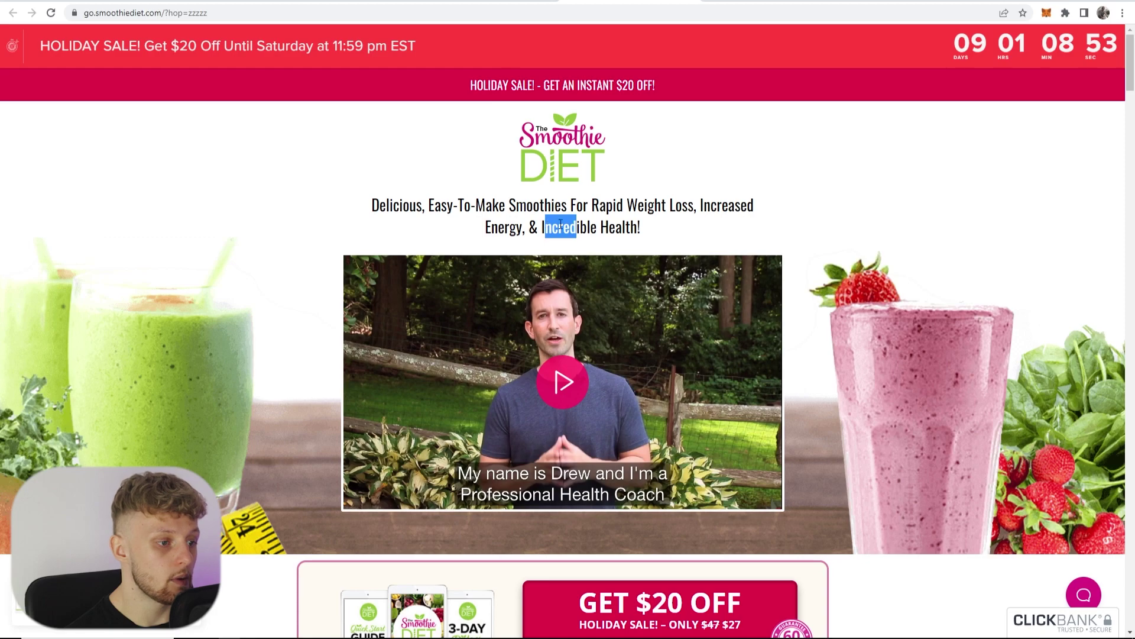
{"action": "left_click", "coordinate": [674, 228]}
{"action": "left_click_drag", "start_coordinate": [675, 229], "coordinate": [368, 207]}
{"action": "right_click", "coordinate": [521, 200]}
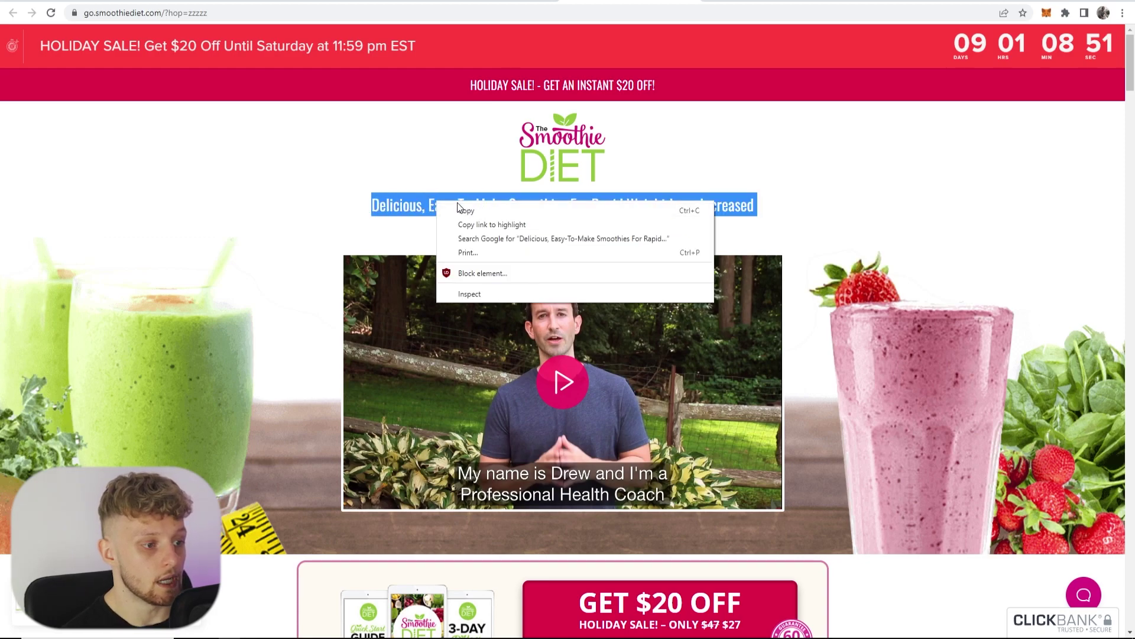
{"action": "left_click", "coordinate": [535, 205]}
{"action": "left_click", "coordinate": [470, 182]}
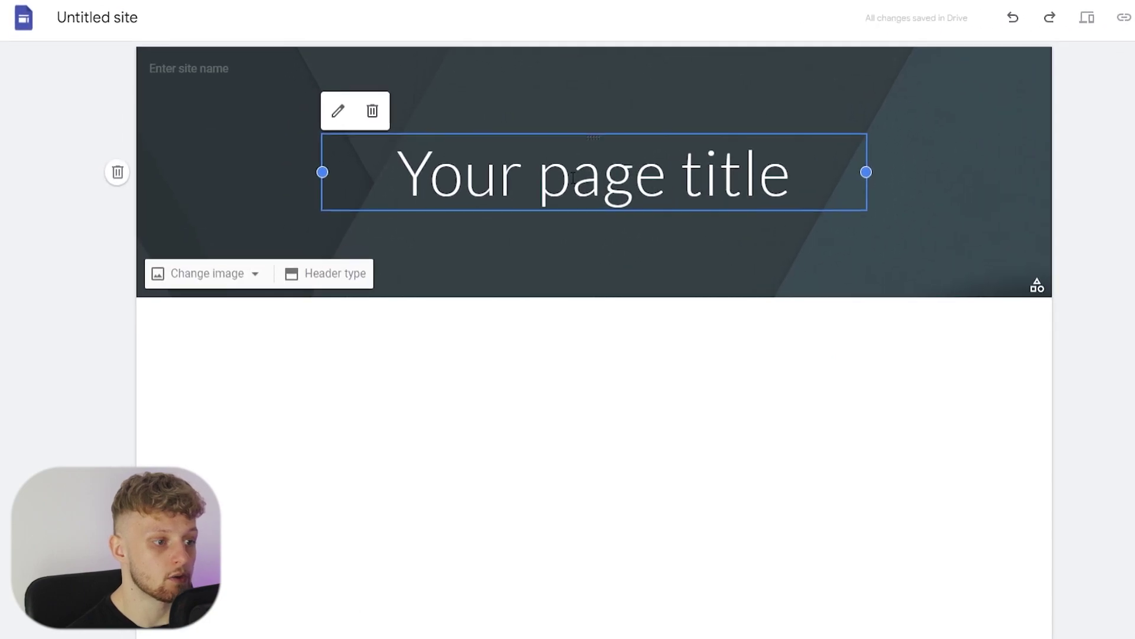
Replace the 'Your page title' placeholder with the pasted smoothie headline, removing the blank line.
{"action": "left_click", "coordinate": [718, 177]}
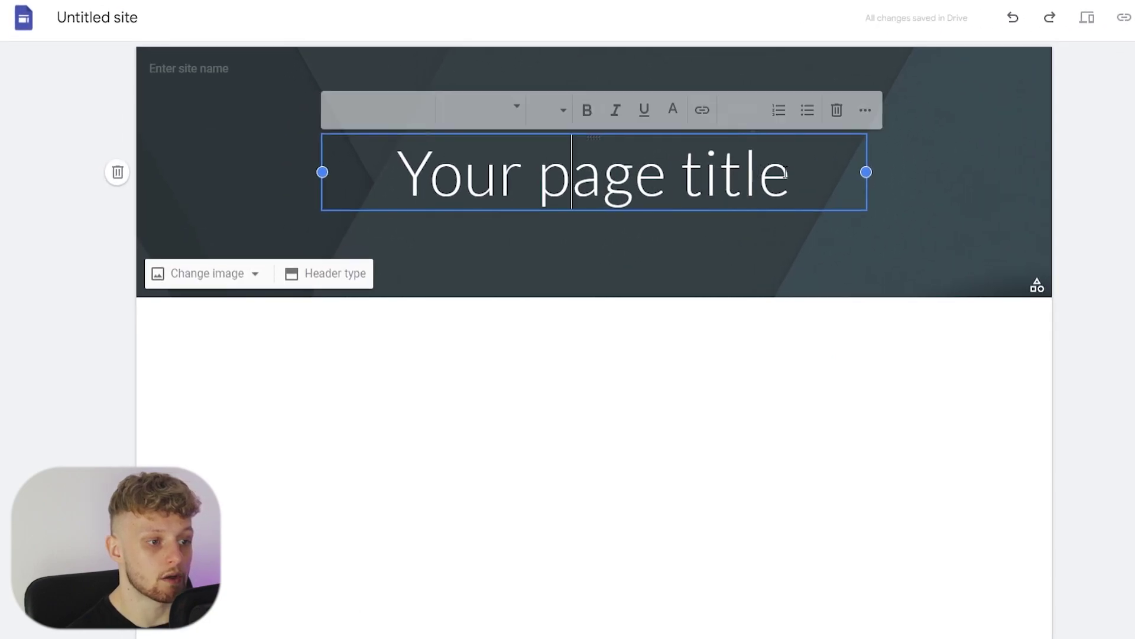
{"action": "left_click_drag", "start_coordinate": [848, 191], "coordinate": [314, 181]}
{"action": "type", "text": "Delicious, Easy-To-Make Smoothies For Rapid Weight Loss, Increased Energy, & Incredible Health!"}
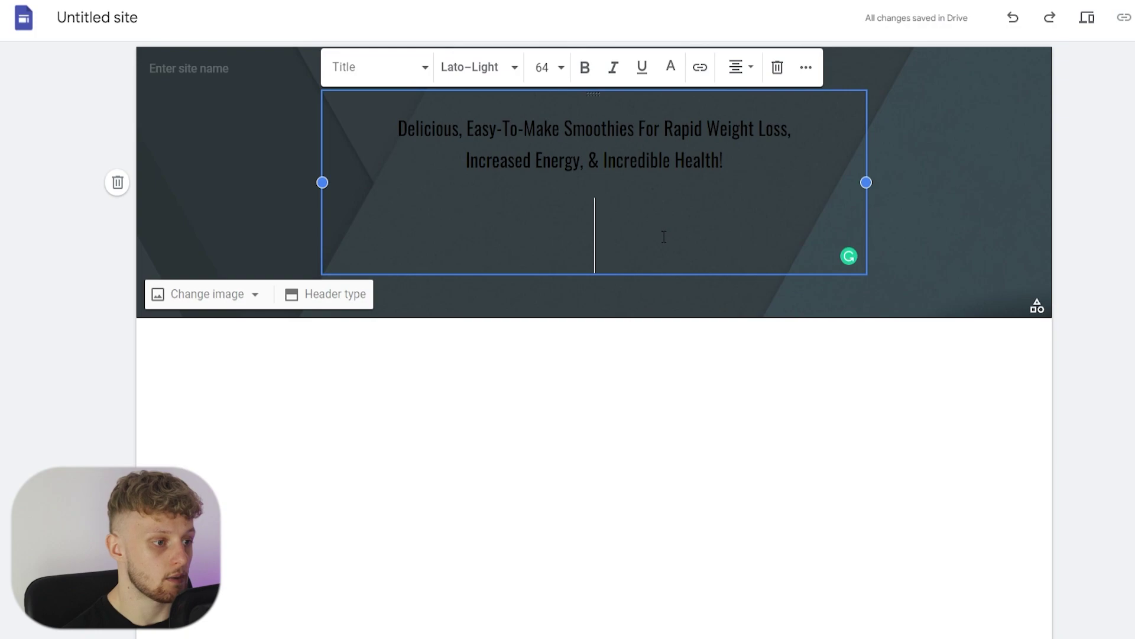
{"action": "key", "text": "BackSpace"}
{"action": "key", "text": "BackSpace"}
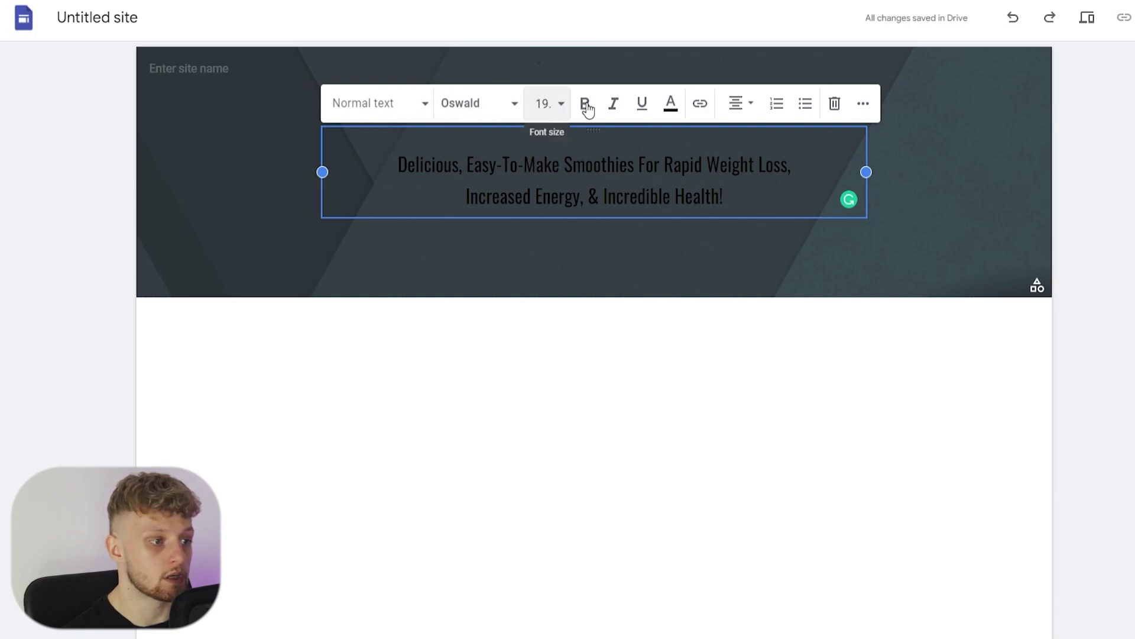
Set the headline to font size 24 in Lato Black.
{"action": "mouse_move", "coordinate": [724, 197]}
{"action": "left_mouse_down"}
{"action": "mouse_move", "coordinate": [527, 161]}
{"action": "mouse_move", "coordinate": [396, 159]}
{"action": "left_mouse_up"}
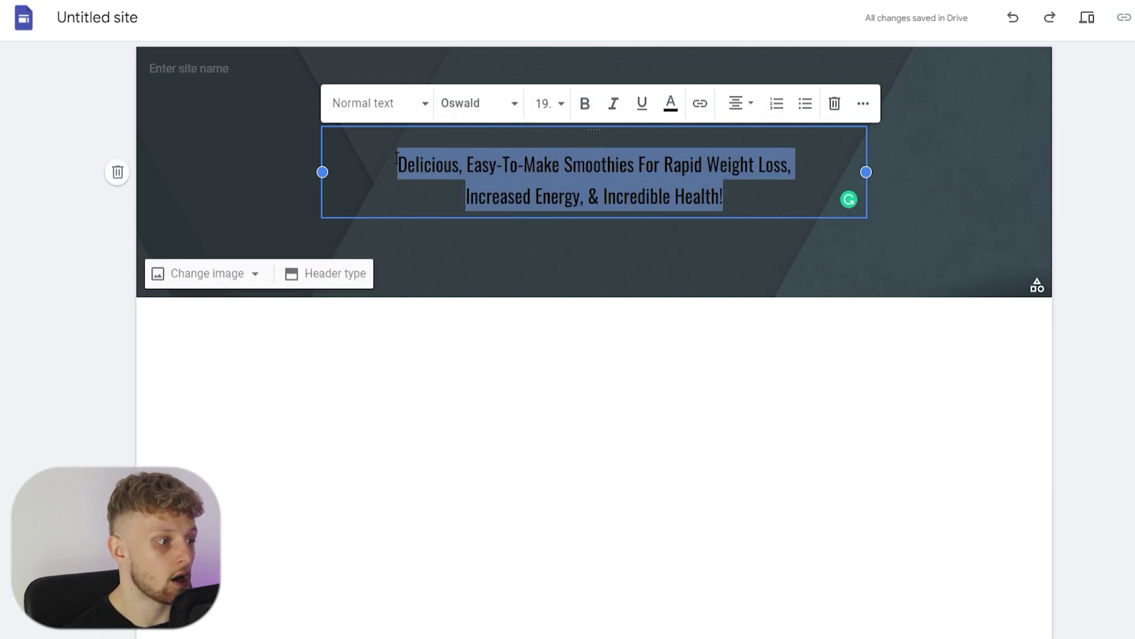
{"action": "left_click", "coordinate": [560, 105]}
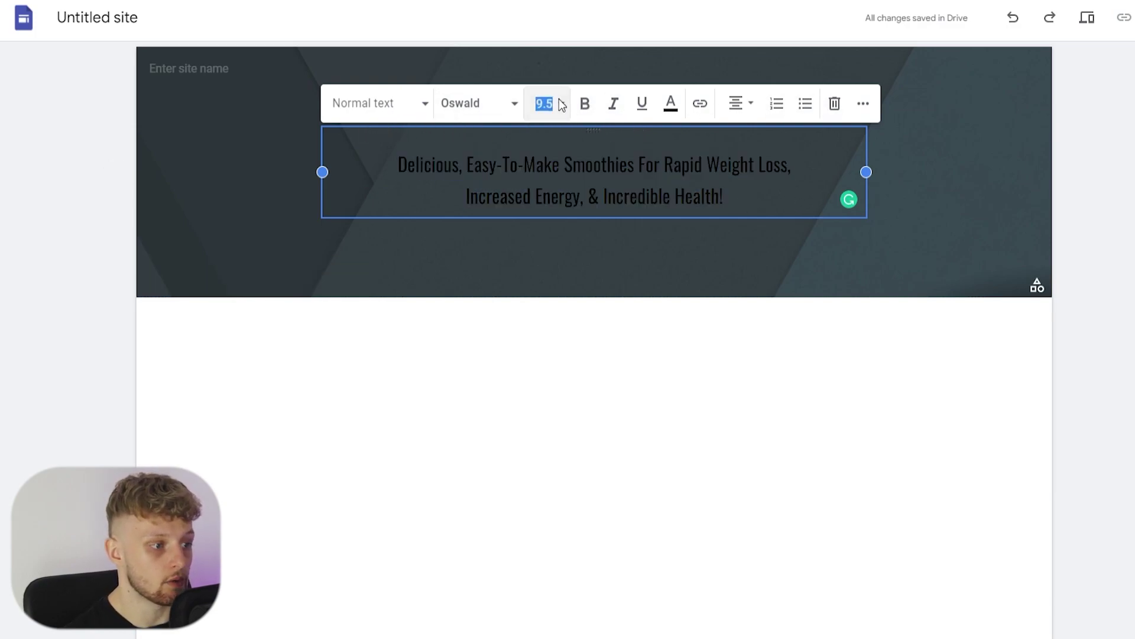
{"action": "left_click", "coordinate": [542, 391]}
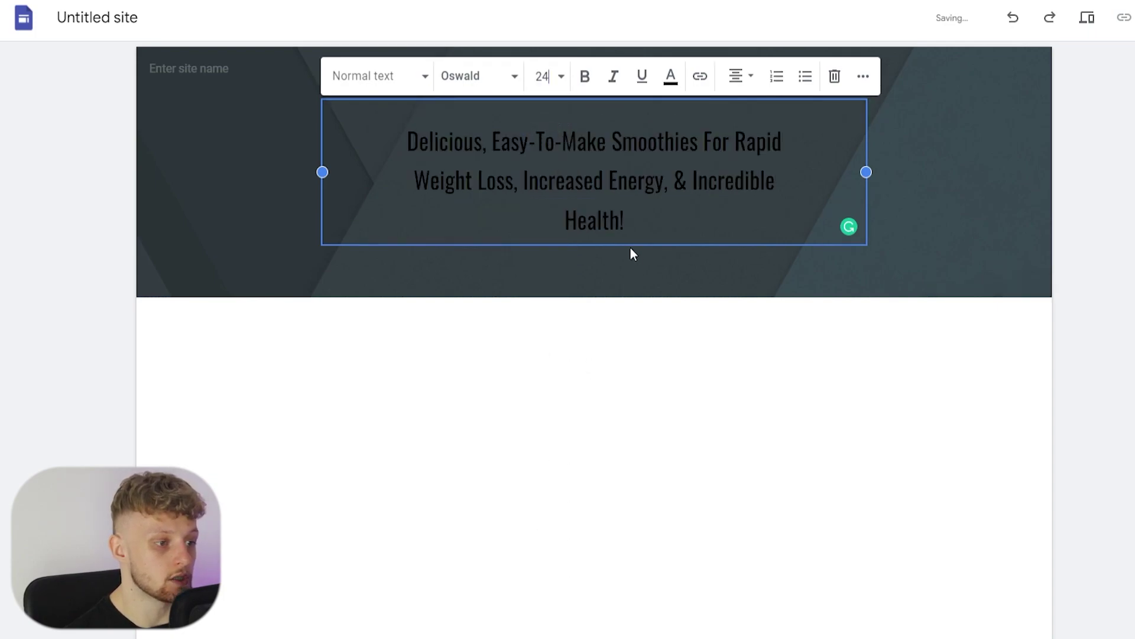
{"action": "left_click_drag", "start_coordinate": [625, 220], "coordinate": [410, 114]}
{"action": "left_click", "coordinate": [489, 83]}
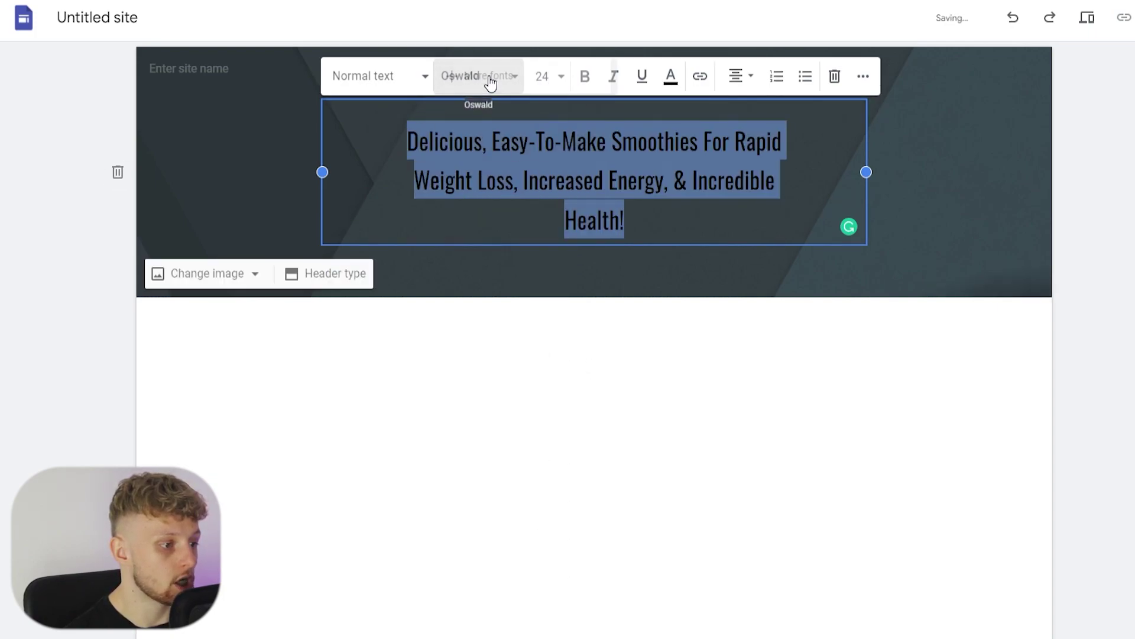
{"action": "scroll", "coordinate": [535, 286], "scroll_direction": "down", "scroll_amount": 3}
{"action": "mouse_move", "coordinate": [521, 409]}
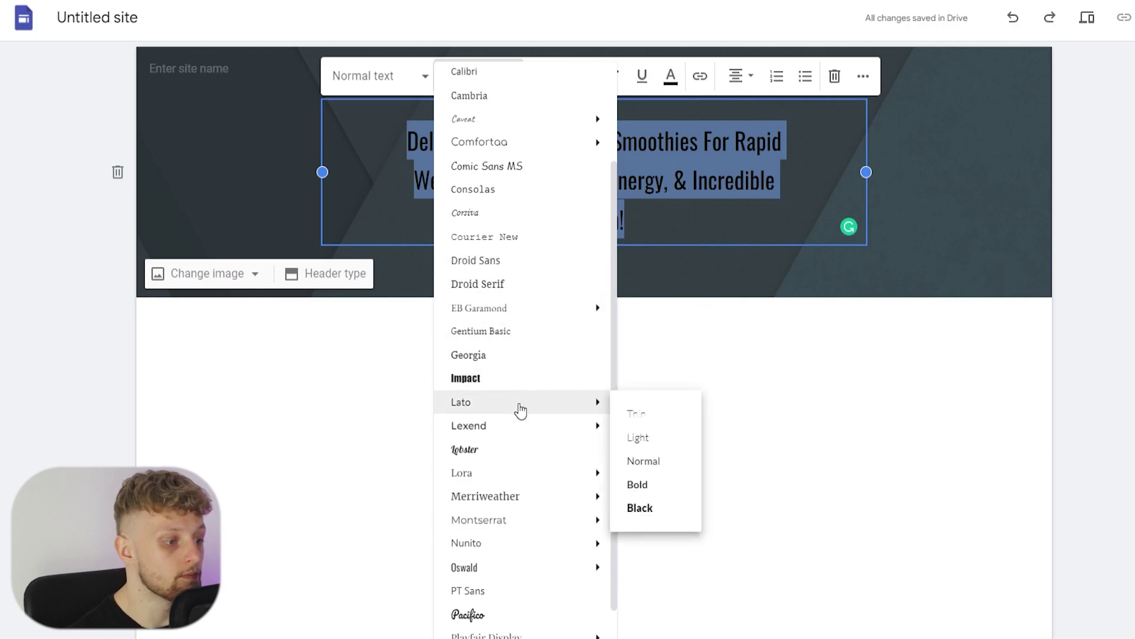
{"action": "left_click", "coordinate": [640, 508]}
{"action": "left_click", "coordinate": [760, 226]}
{"action": "left_click_drag", "start_coordinate": [798, 221], "coordinate": [448, 147]}
Make the headline text white.
{"action": "left_click", "coordinate": [670, 76]}
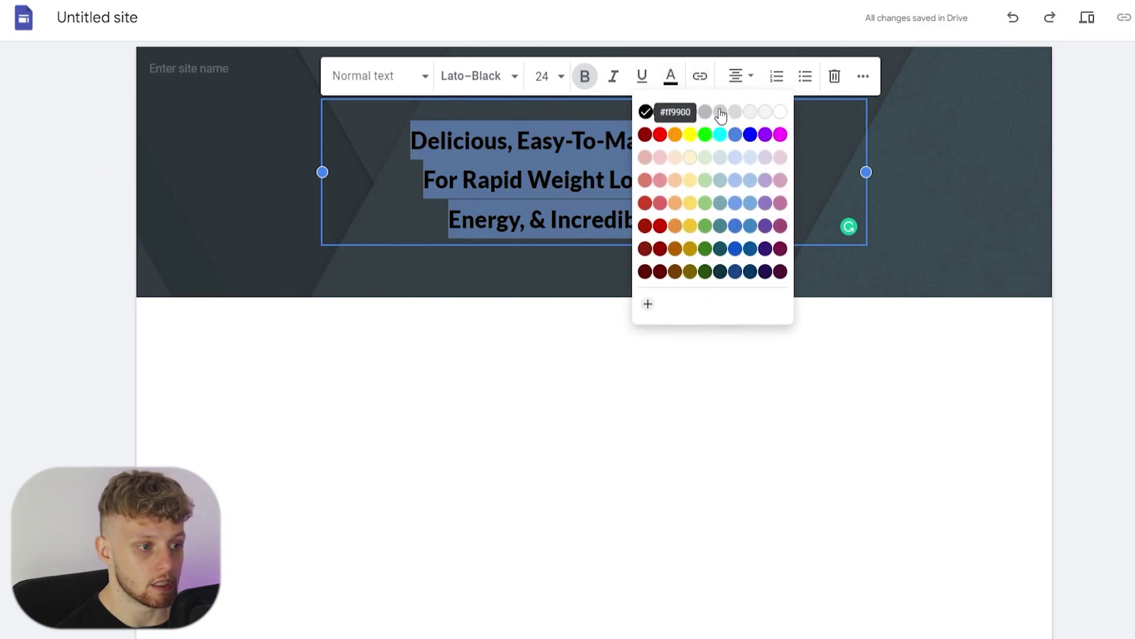
{"action": "left_click", "coordinate": [920, 136]}
{"action": "left_click", "coordinate": [926, 134]}
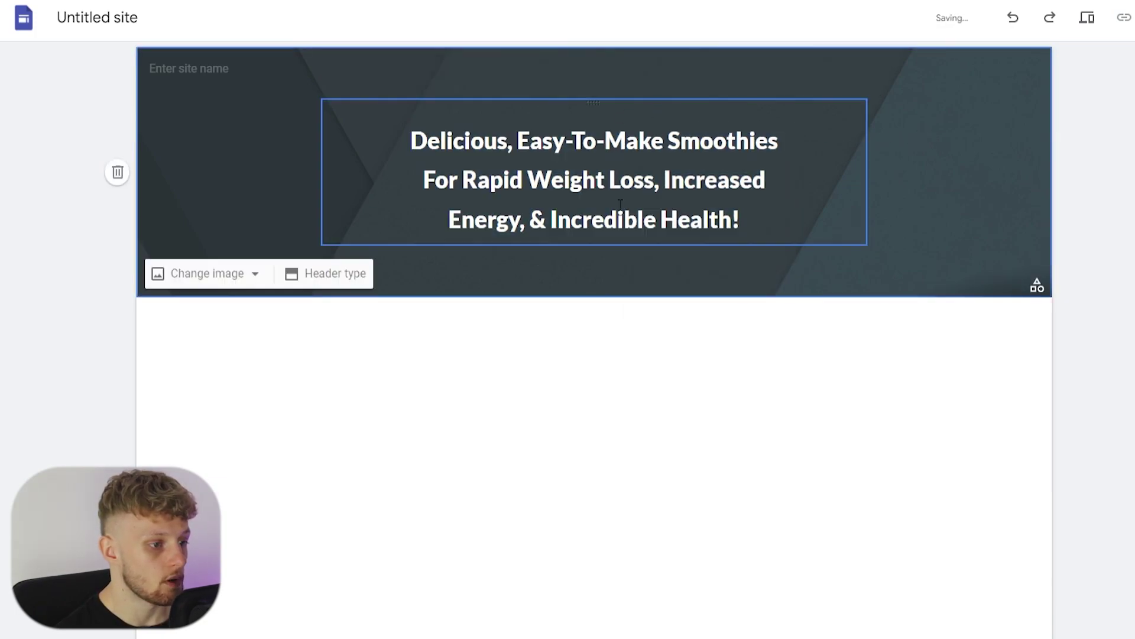
{"action": "left_click", "coordinate": [618, 219]}
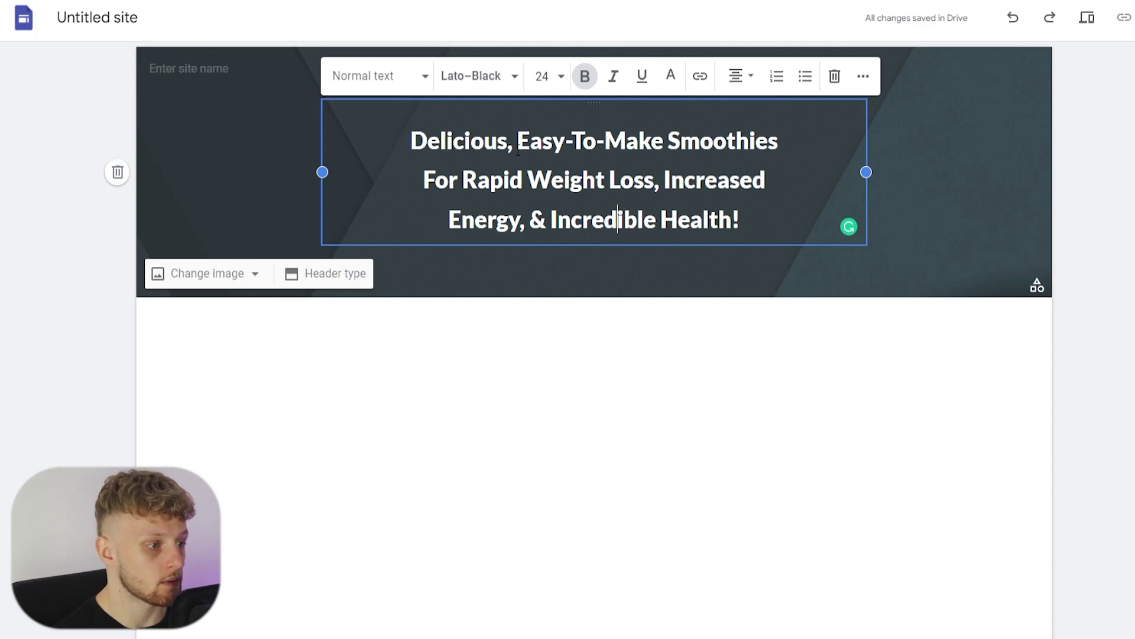
Italicise and underline the words 'Rapid Weight Loss' in the headline.
{"action": "left_click_drag", "start_coordinate": [464, 179], "coordinate": [654, 179]}
{"action": "left_click", "coordinate": [614, 78]}
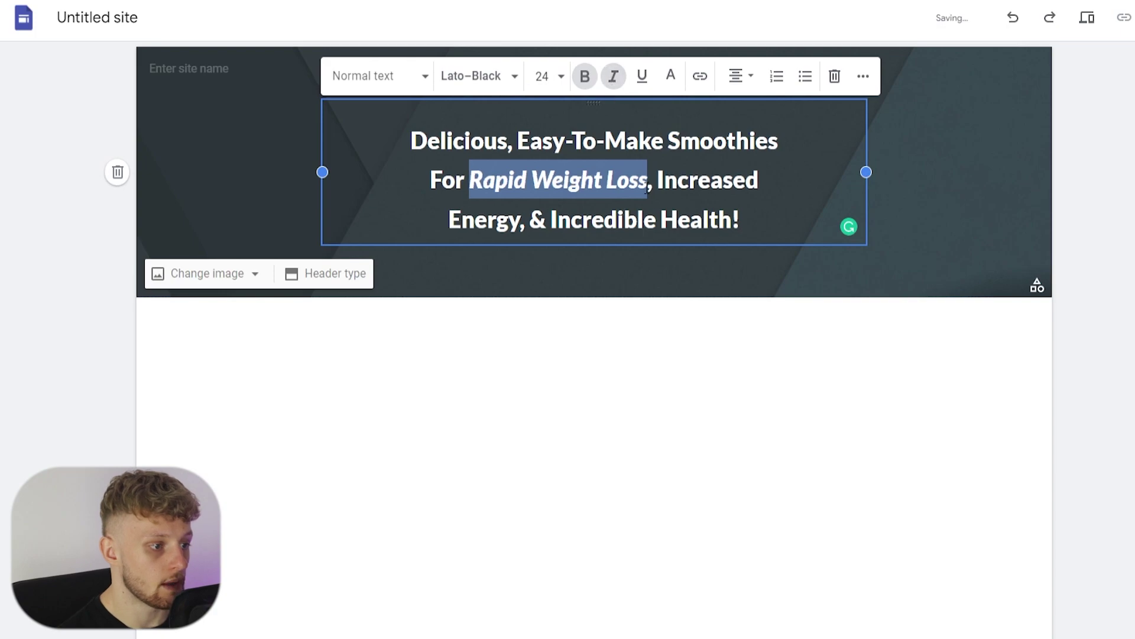
{"action": "key", "text": "Right"}
{"action": "left_click_drag", "start_coordinate": [646, 177], "coordinate": [468, 179]}
{"action": "left_click", "coordinate": [643, 77]}
{"action": "left_click", "coordinate": [785, 334]}
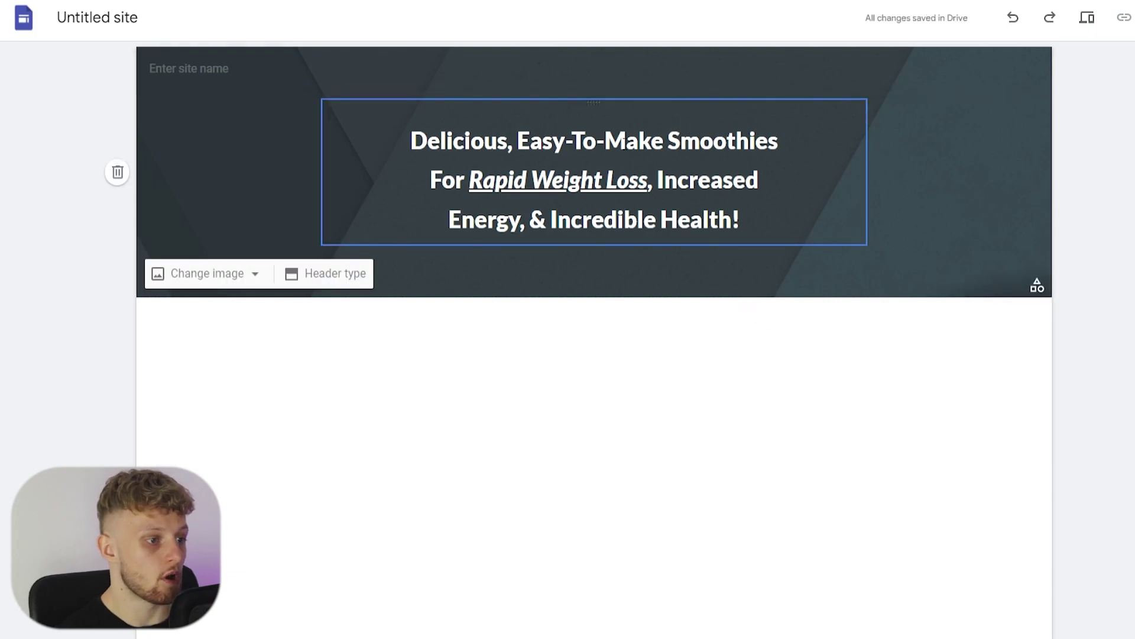
Increase the headline font size to 30.
{"action": "left_click", "coordinate": [698, 180]}
{"action": "left_click", "coordinate": [550, 76]}
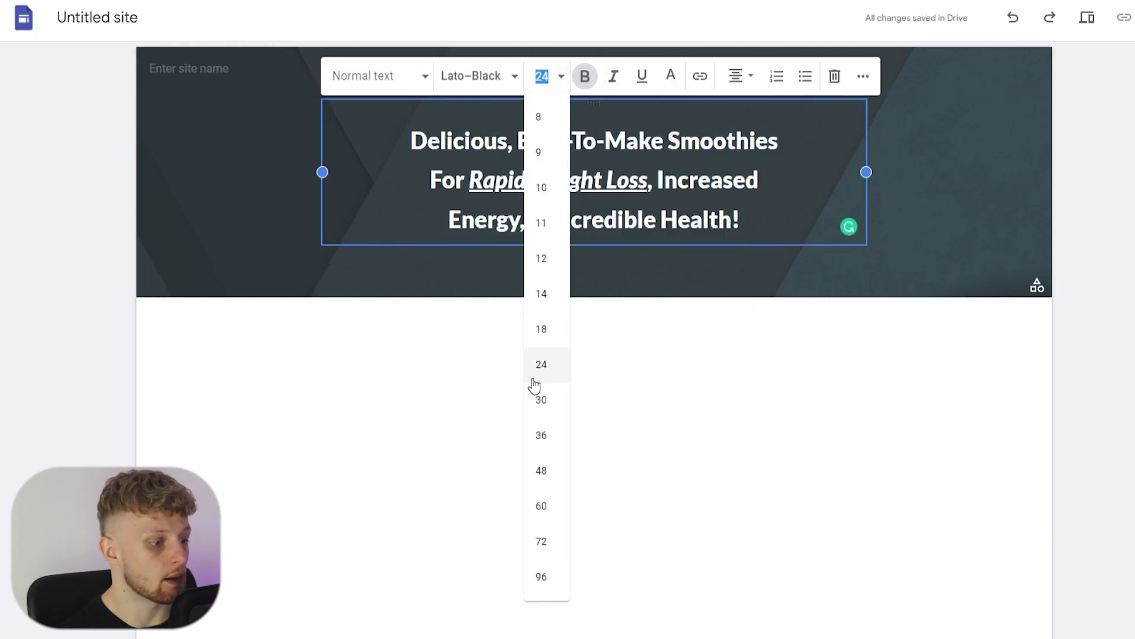
{"action": "left_click", "coordinate": [553, 399]}
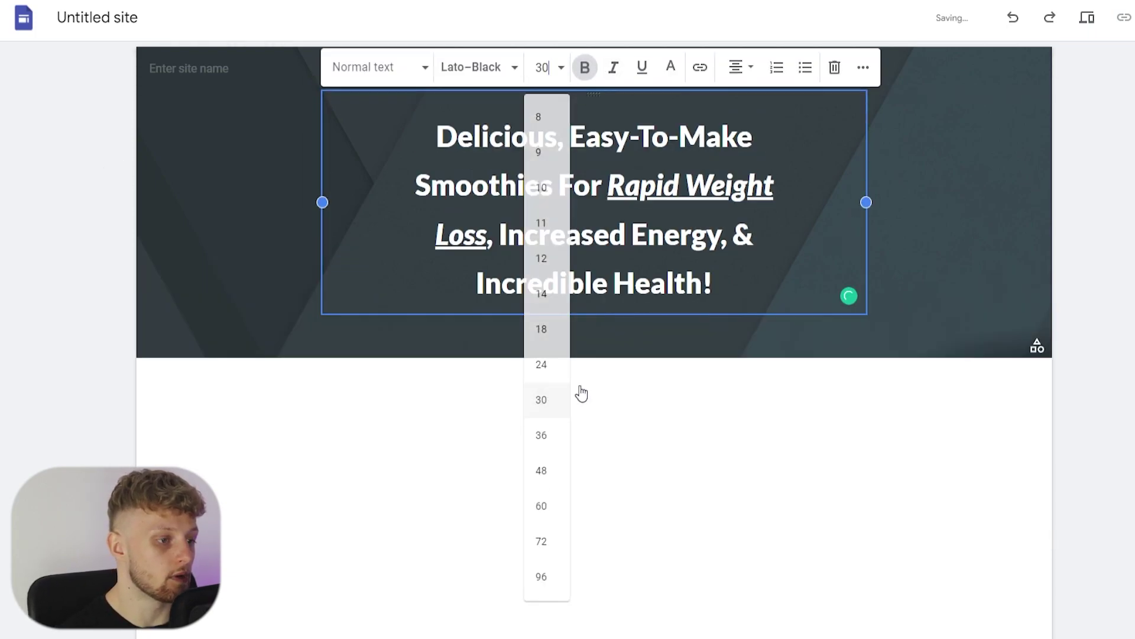
{"action": "left_click", "coordinate": [726, 440]}
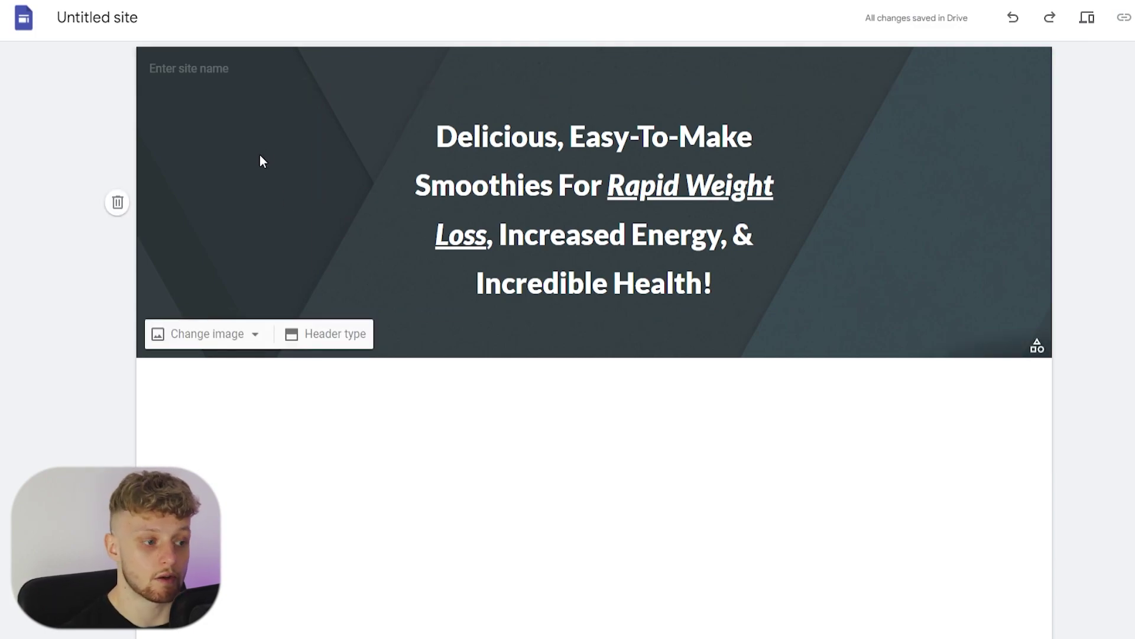
Try the Title only, Large banner and Cover header types, settling on Banner.
{"action": "left_click", "coordinate": [344, 336]}
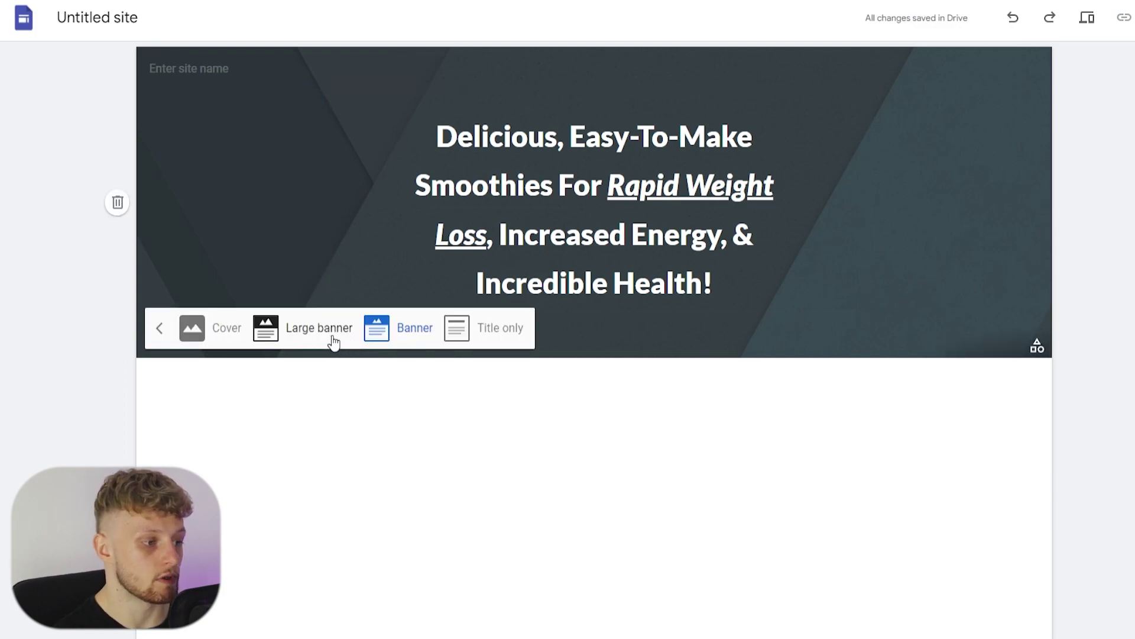
{"action": "left_click", "coordinate": [498, 333]}
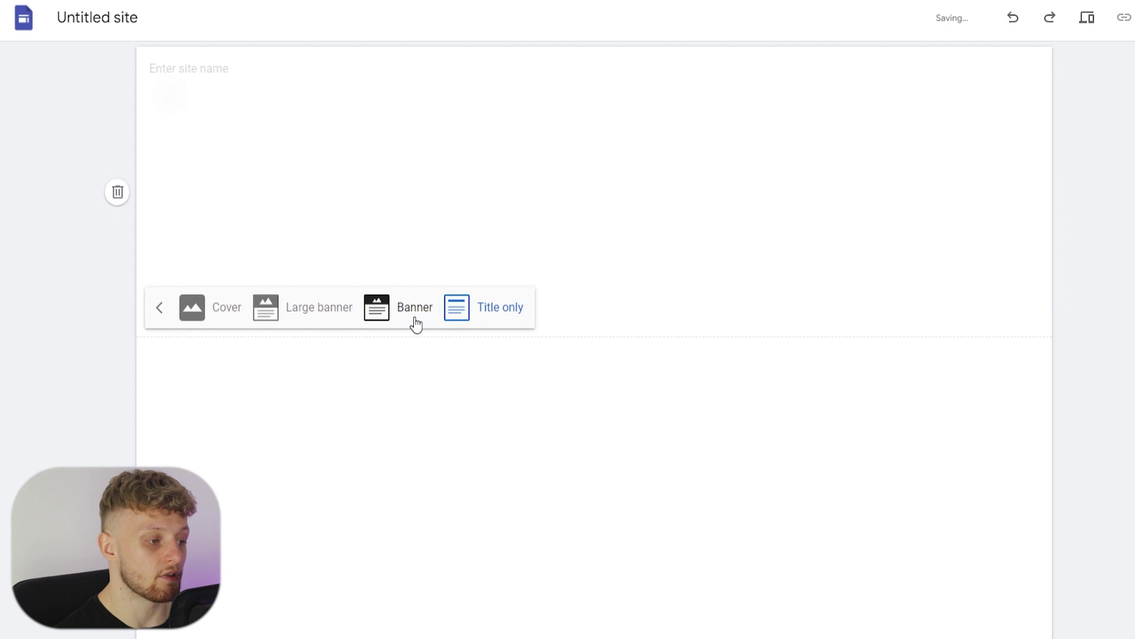
{"action": "left_click", "coordinate": [416, 324]}
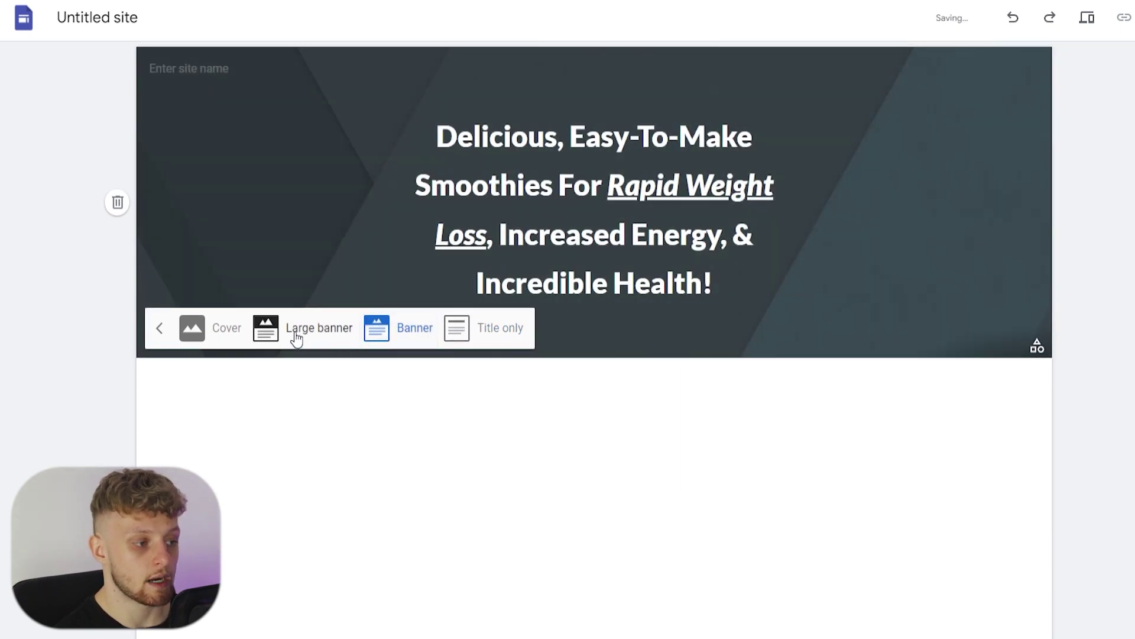
{"action": "left_click", "coordinate": [296, 332]}
{"action": "left_click", "coordinate": [220, 402]}
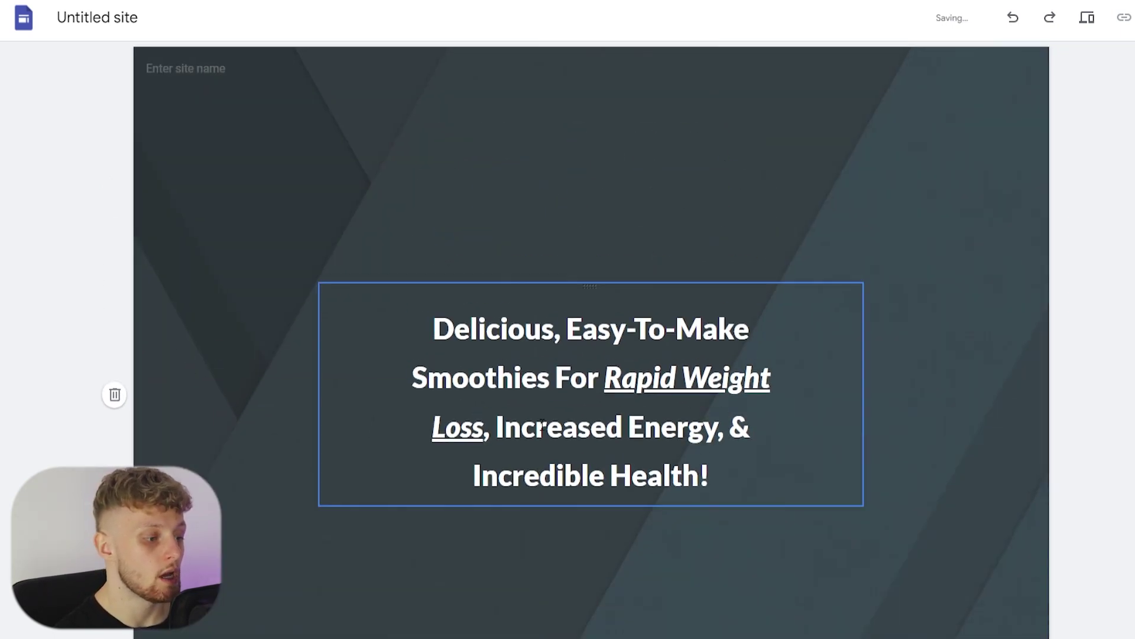
{"action": "left_click", "coordinate": [390, 570]}
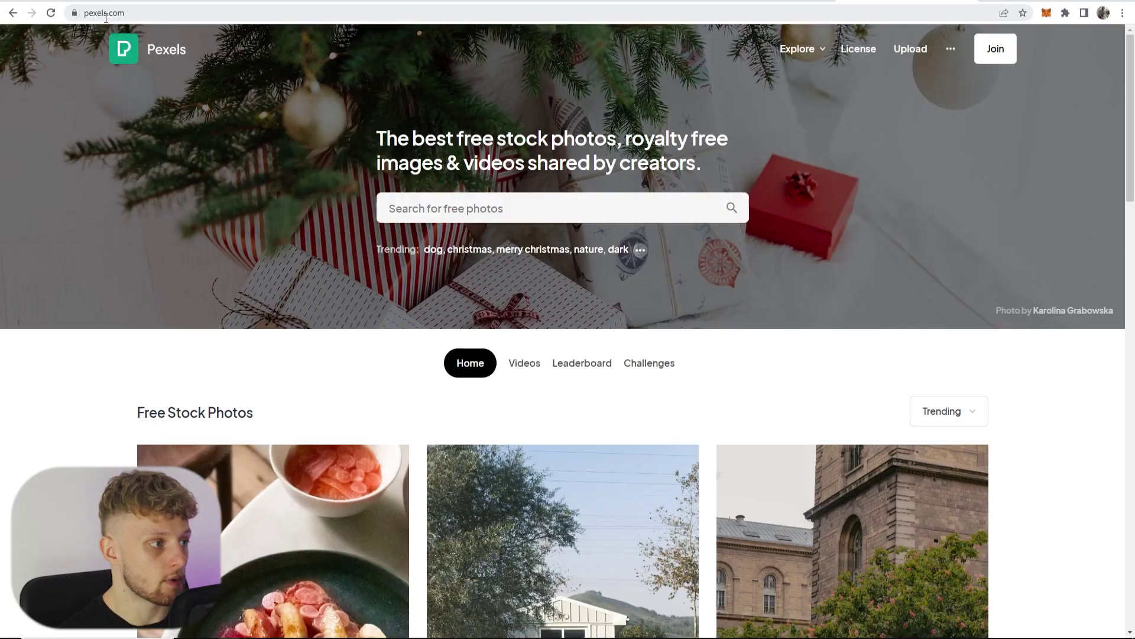
{"action": "left_click", "coordinate": [106, 18]}
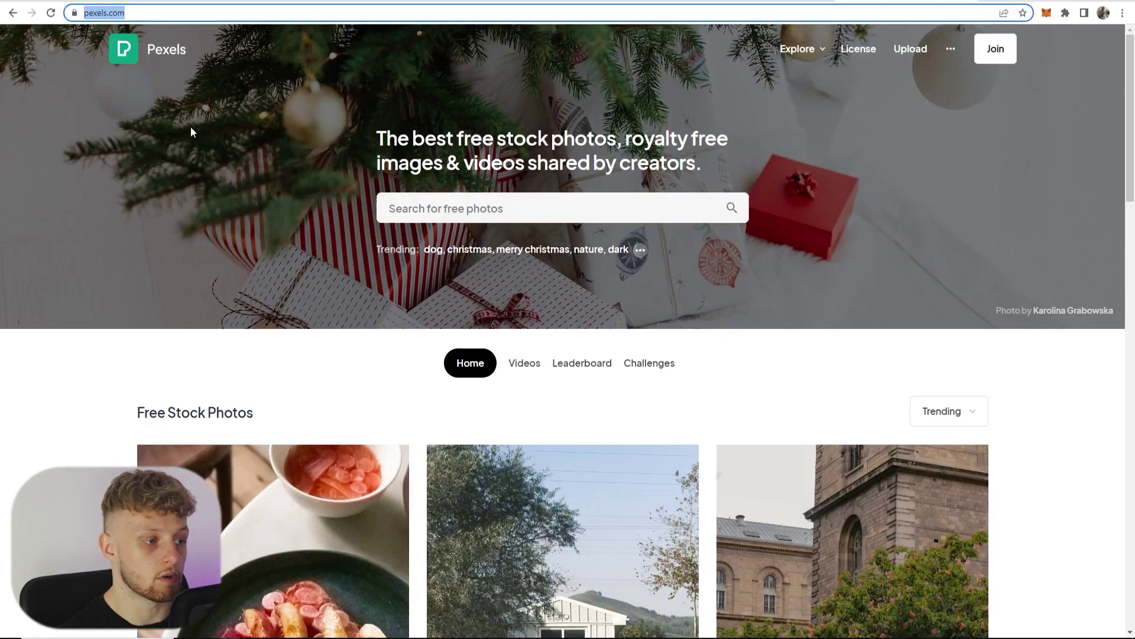
Search Pexels for 'smoothie' and download the fruit-topped smoothie bowl photo.
{"action": "left_click", "coordinate": [258, 140]}
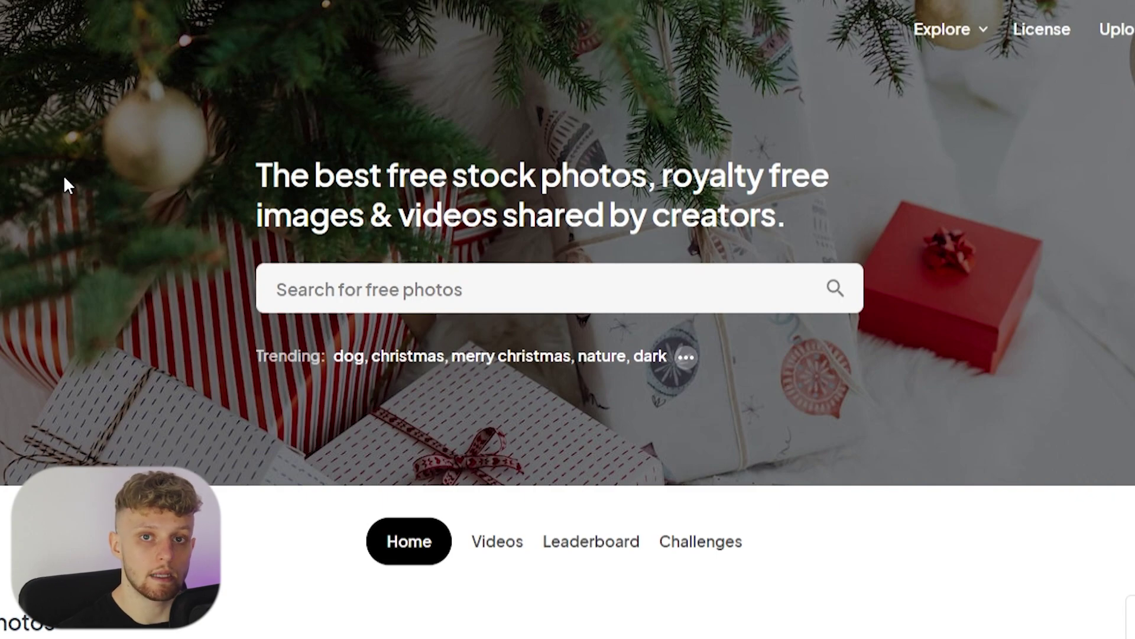
{"action": "left_click", "coordinate": [458, 303]}
{"action": "type", "text": "smoothi"}
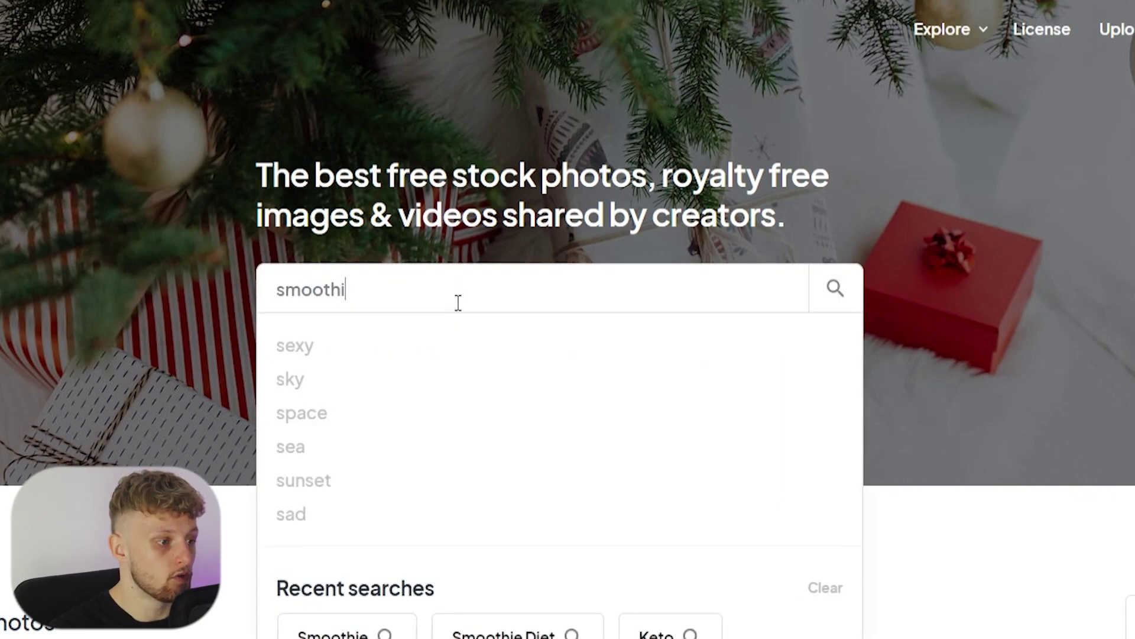
{"action": "type", "text": "e"}
{"action": "key", "text": "Return"}
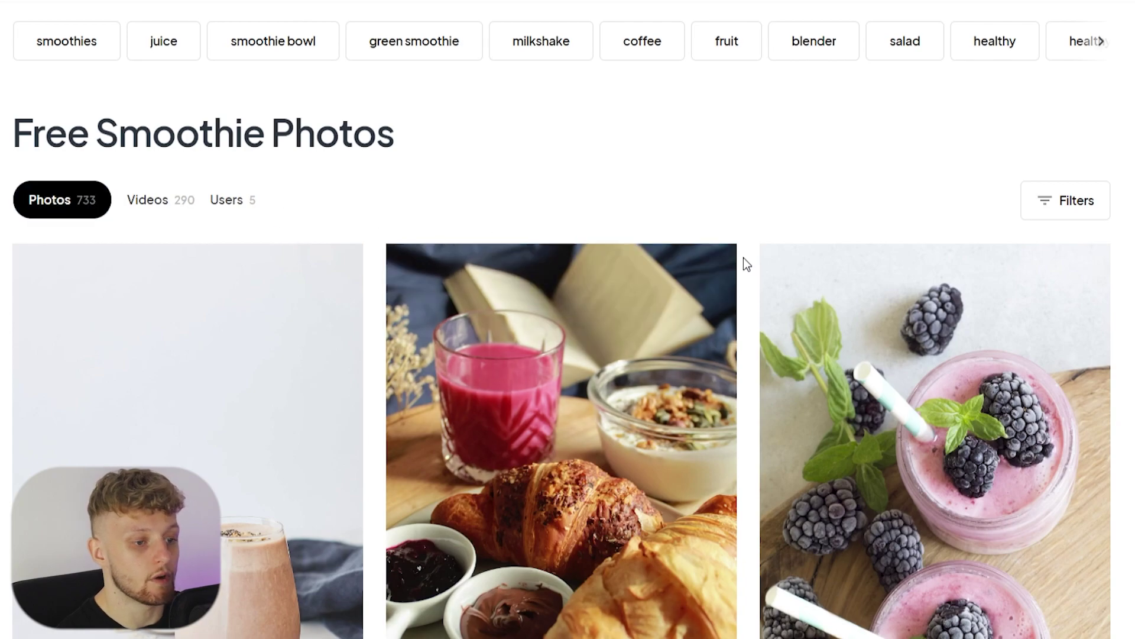
{"action": "scroll", "coordinate": [604, 232], "scroll_direction": "down", "scroll_amount": 5}
{"action": "scroll", "coordinate": [606, 238], "scroll_direction": "down", "scroll_amount": 10}
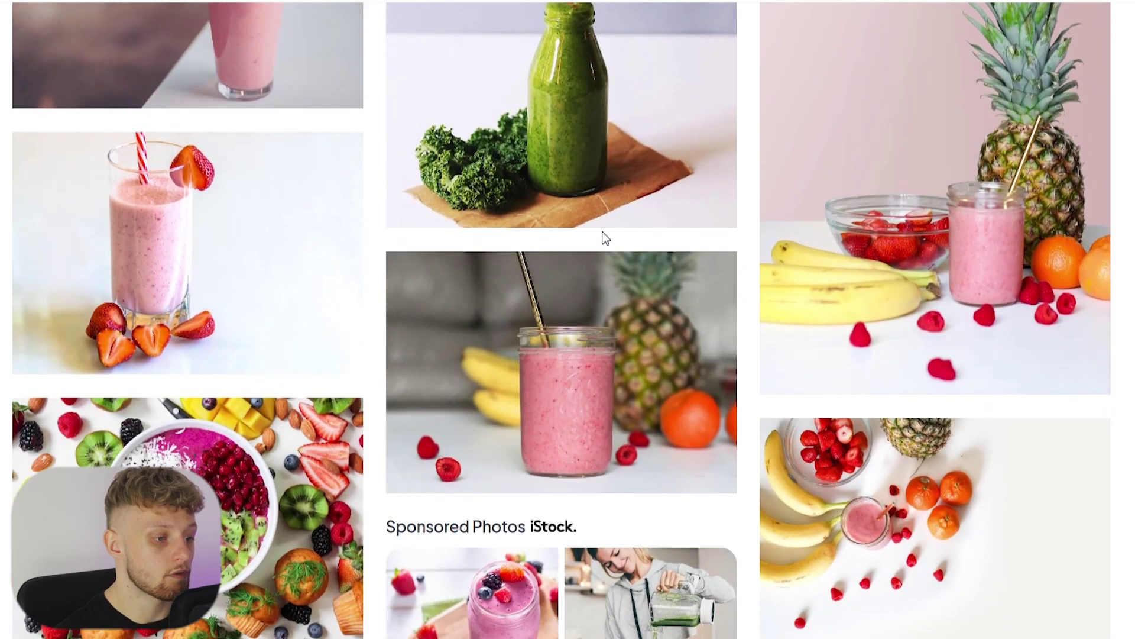
{"action": "scroll", "coordinate": [224, 177], "scroll_direction": "down", "scroll_amount": 3}
{"action": "scroll", "coordinate": [224, 177], "scroll_direction": "down", "scroll_amount": 15}
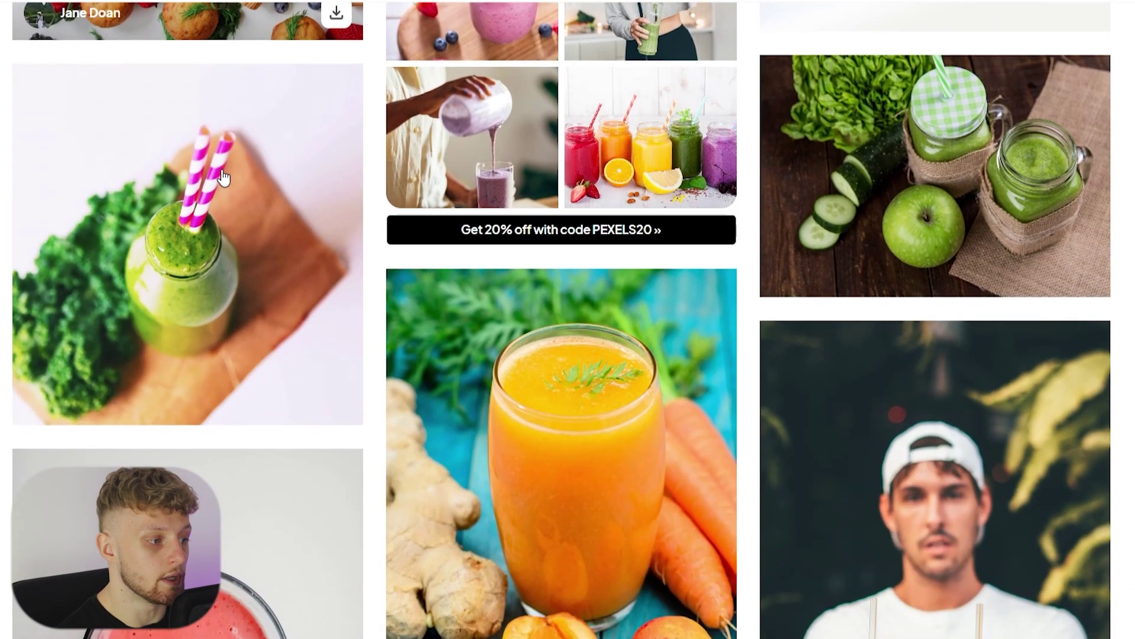
{"action": "scroll", "coordinate": [685, 414], "scroll_direction": "up", "scroll_amount": 3}
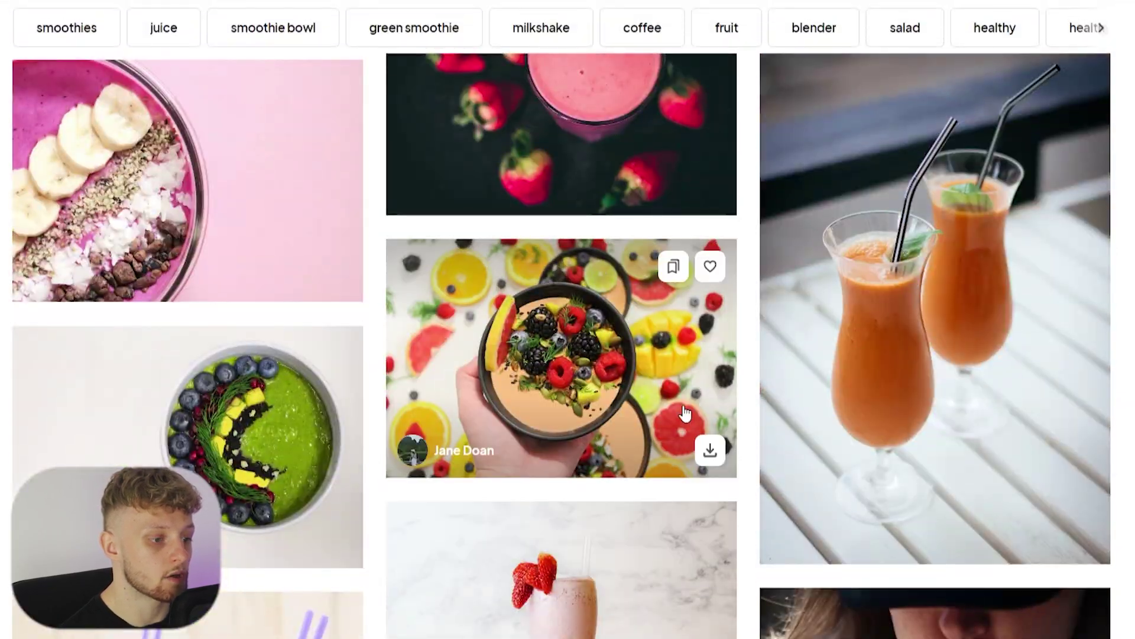
{"action": "left_click", "coordinate": [710, 451]}
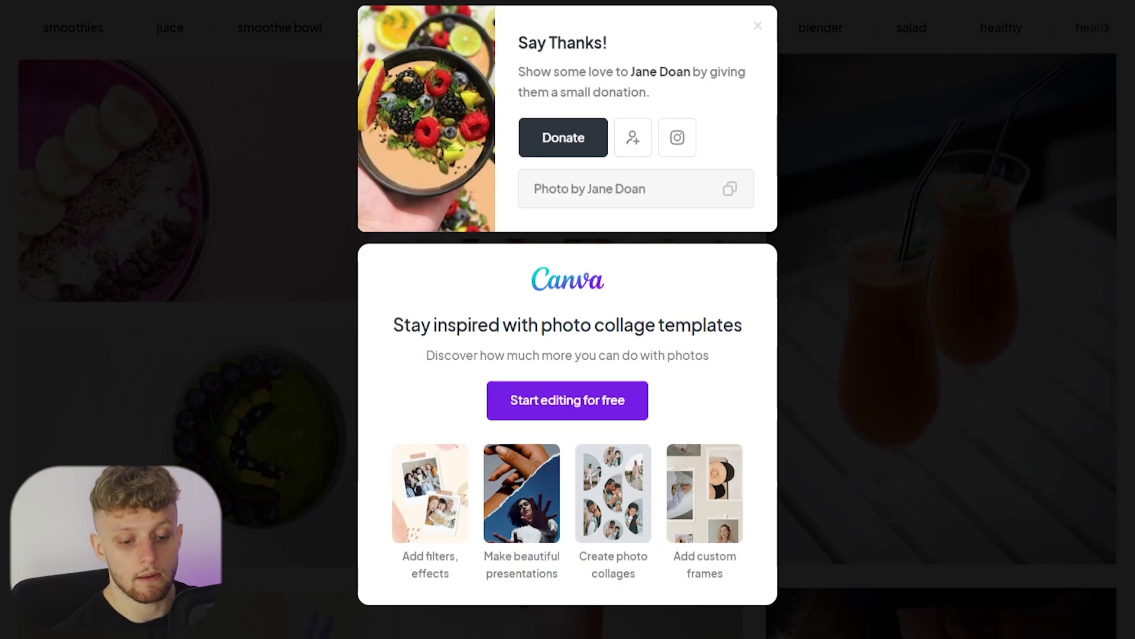
{"action": "scroll", "coordinate": [717, 195], "scroll_direction": "up", "scroll_amount": 1}
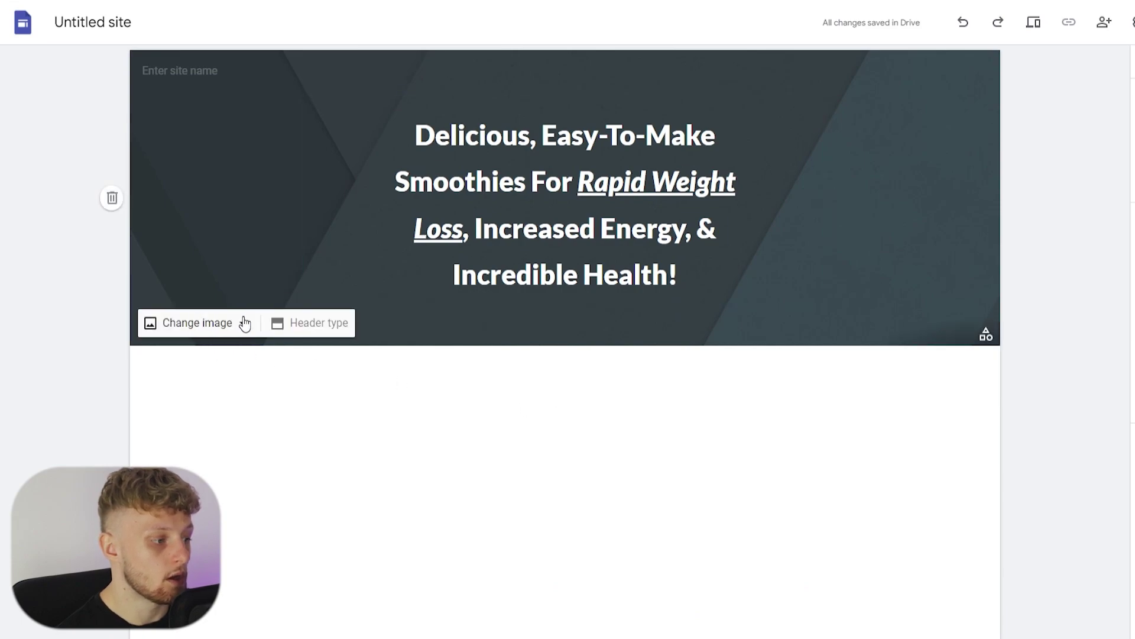
Upload the smoothie bowl photo from Downloads as the header background image.
{"action": "left_click", "coordinate": [241, 327]}
{"action": "left_click", "coordinate": [177, 364]}
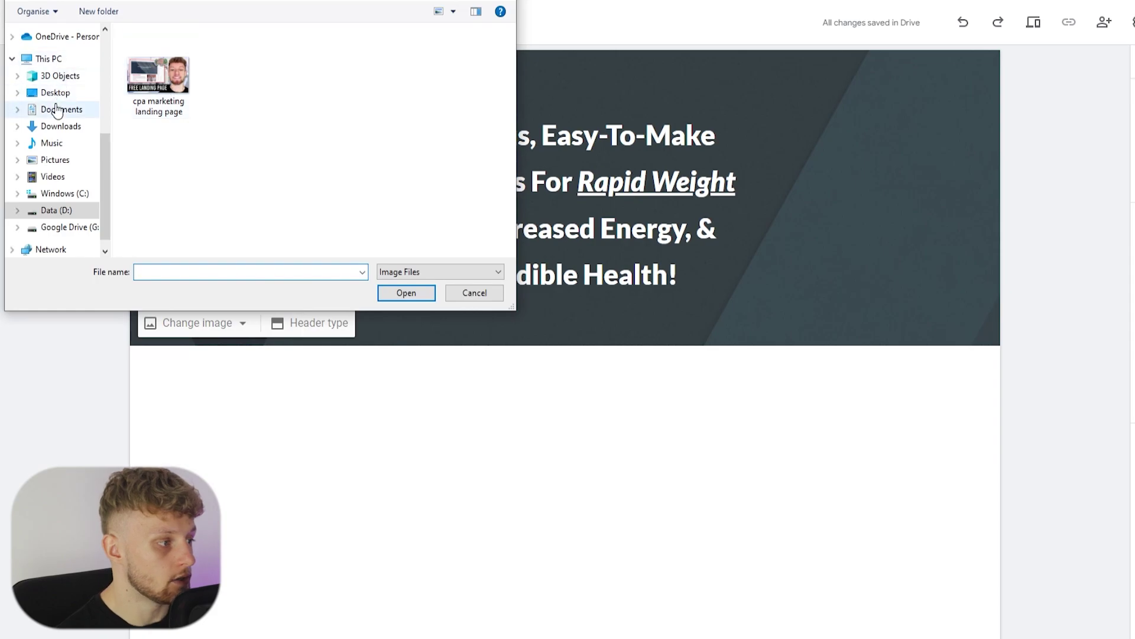
{"action": "left_click", "coordinate": [61, 126]}
{"action": "double_click", "coordinate": [154, 71]}
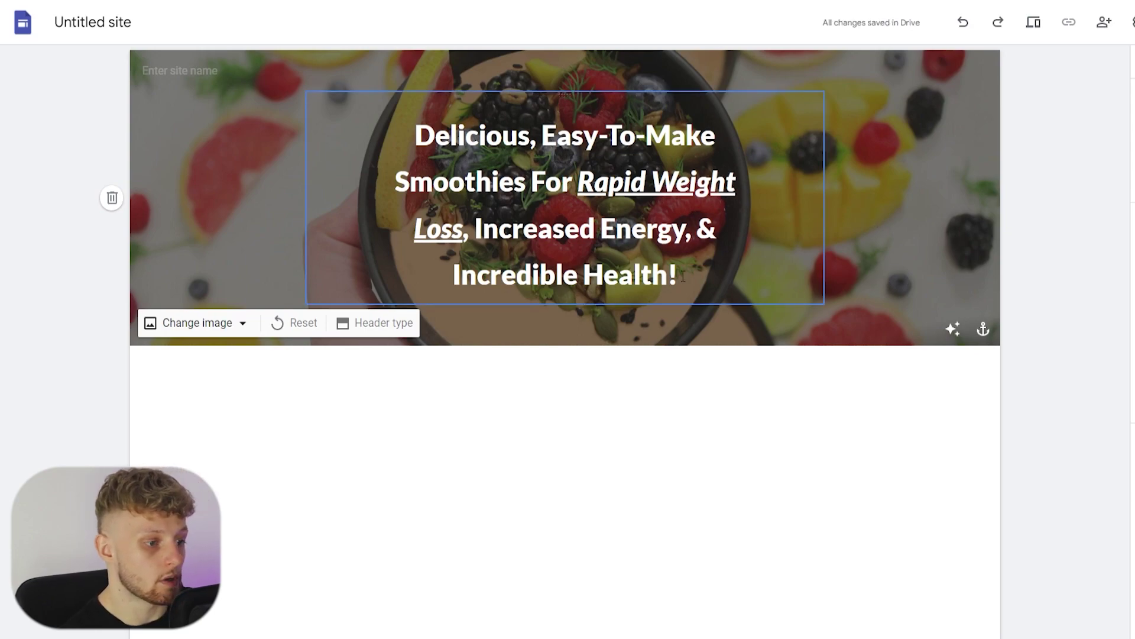
{"action": "left_click", "coordinate": [392, 135]}
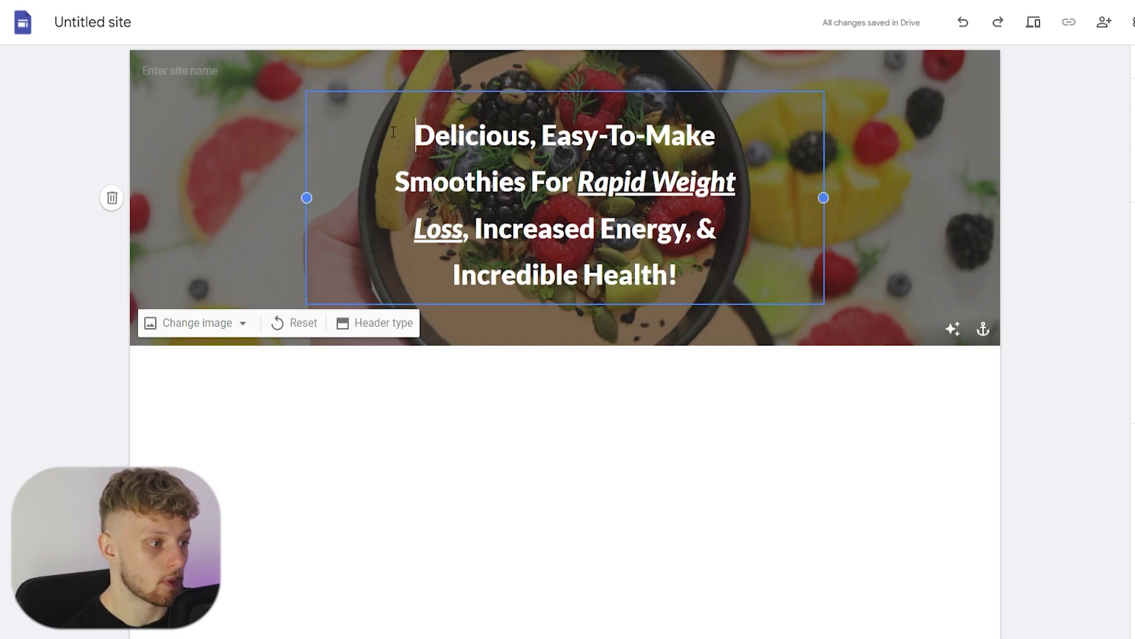
{"action": "left_click_drag", "start_coordinate": [414, 135], "coordinate": [736, 181]}
{"action": "left_click", "coordinate": [1046, 167]}
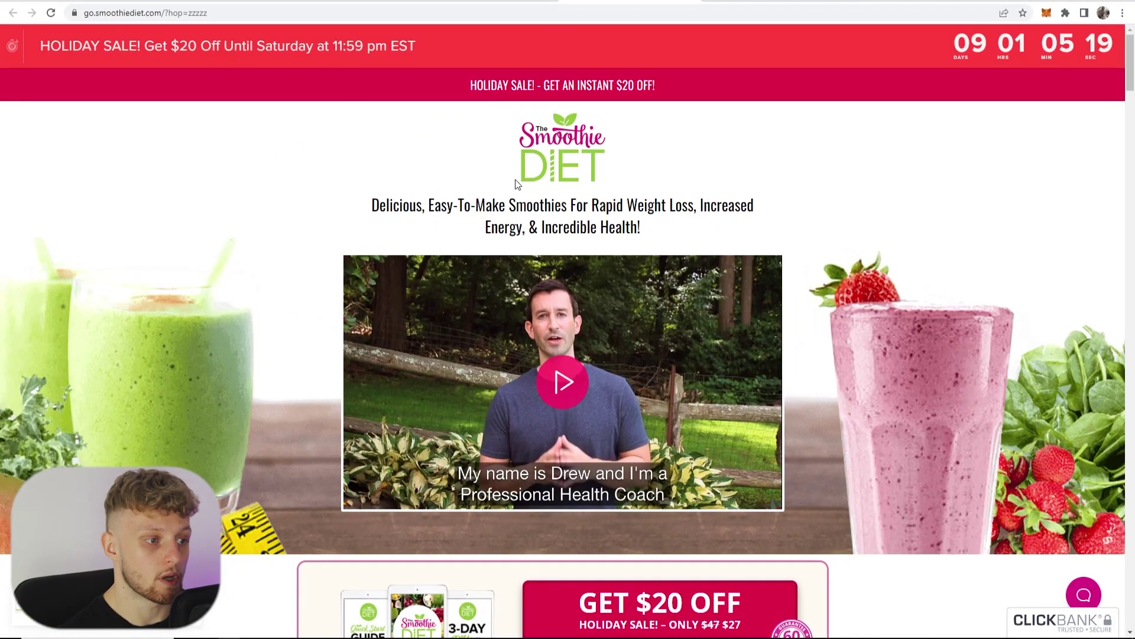
Scroll to the $20-off offer box and launch Snipping Tool by searching 'snip'.
{"action": "scroll", "coordinate": [520, 195], "scroll_direction": "down", "scroll_amount": 7}
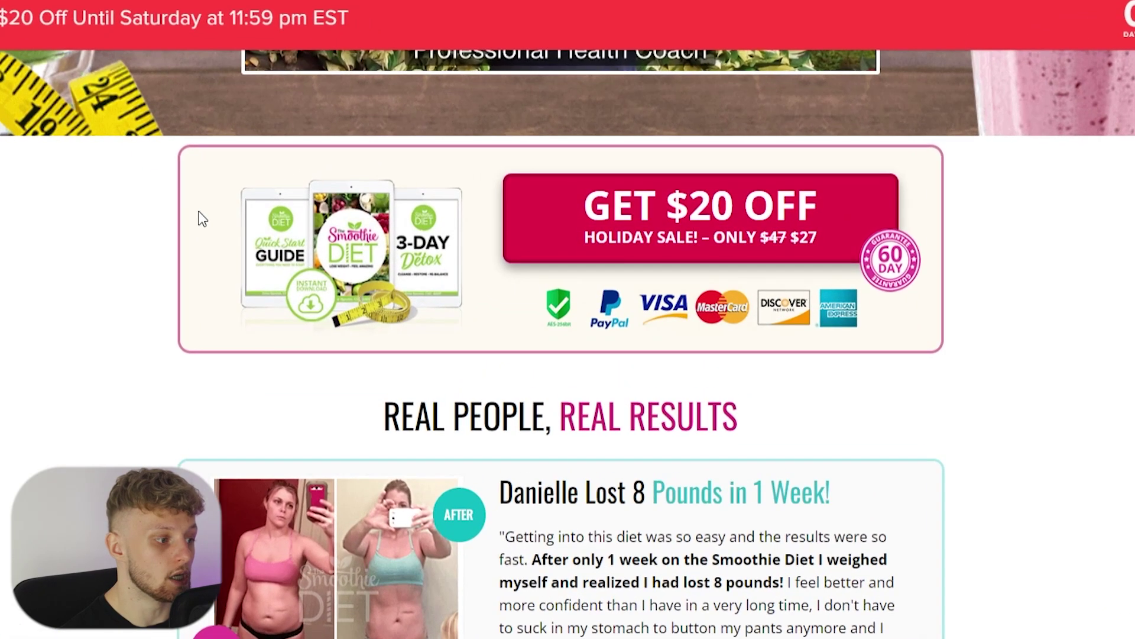
{"action": "key", "text": "super"}
{"action": "type", "text": "snip"}
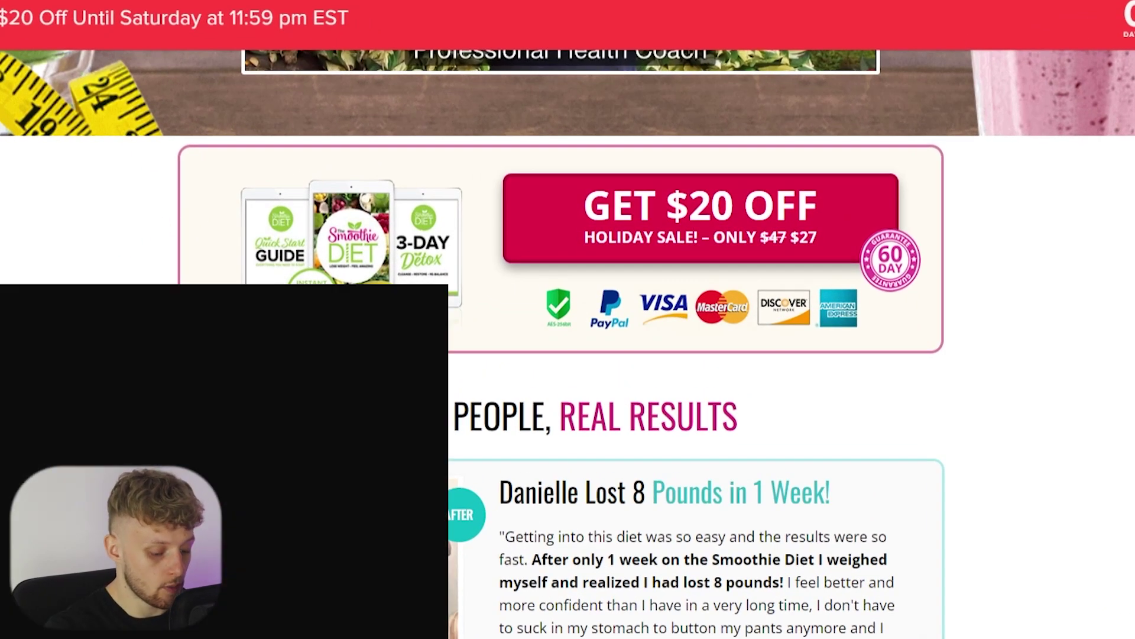
{"action": "key", "text": "Return"}
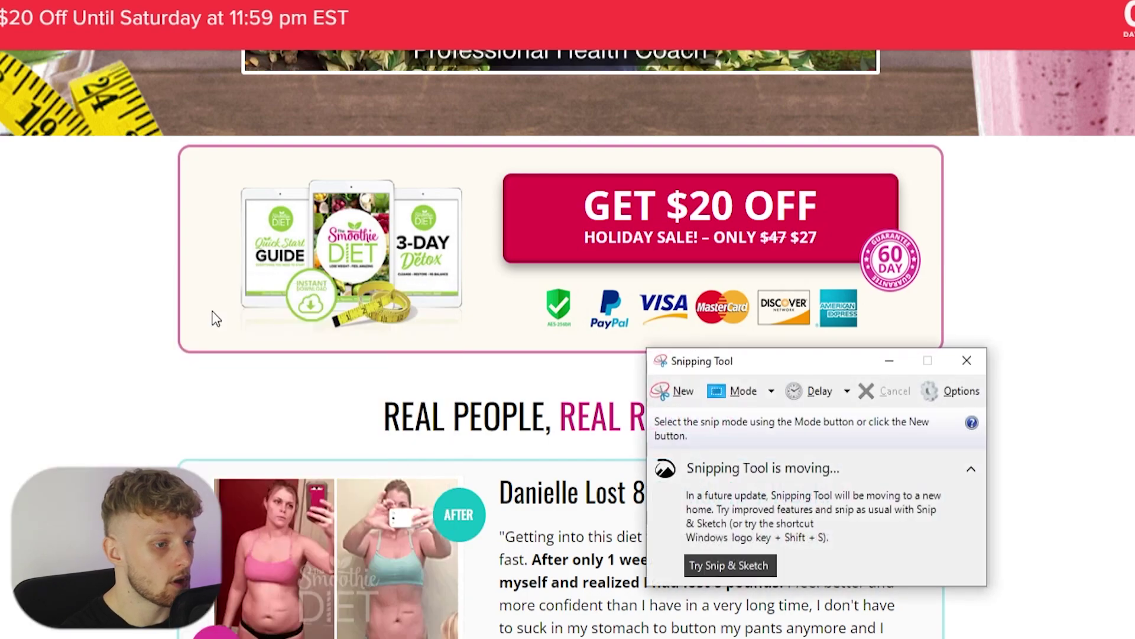
Snip the $20-off offer box and save it in Downloads as Capture1.
{"action": "left_click", "coordinate": [680, 393]}
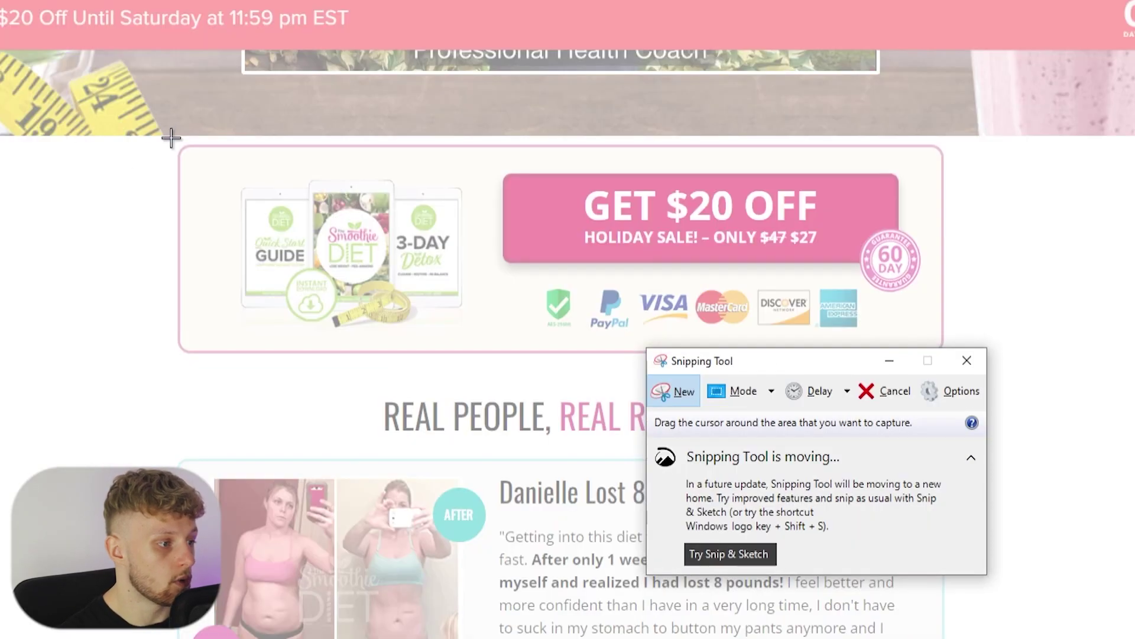
{"action": "left_click_drag", "start_coordinate": [172, 140], "coordinate": [948, 359]}
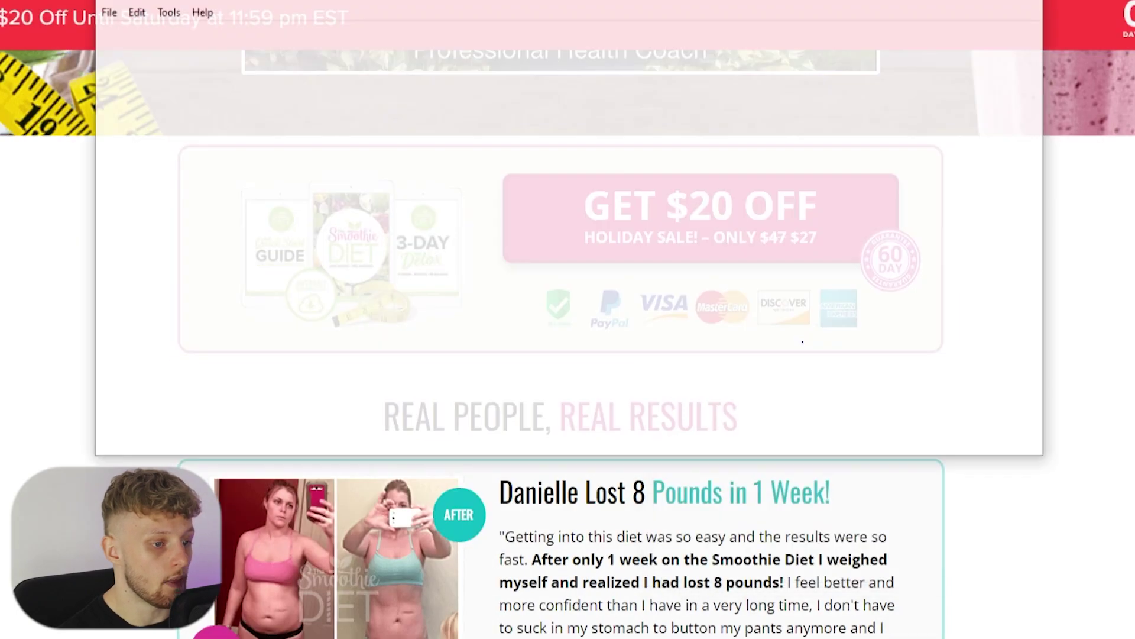
{"action": "left_click", "coordinate": [313, 37]}
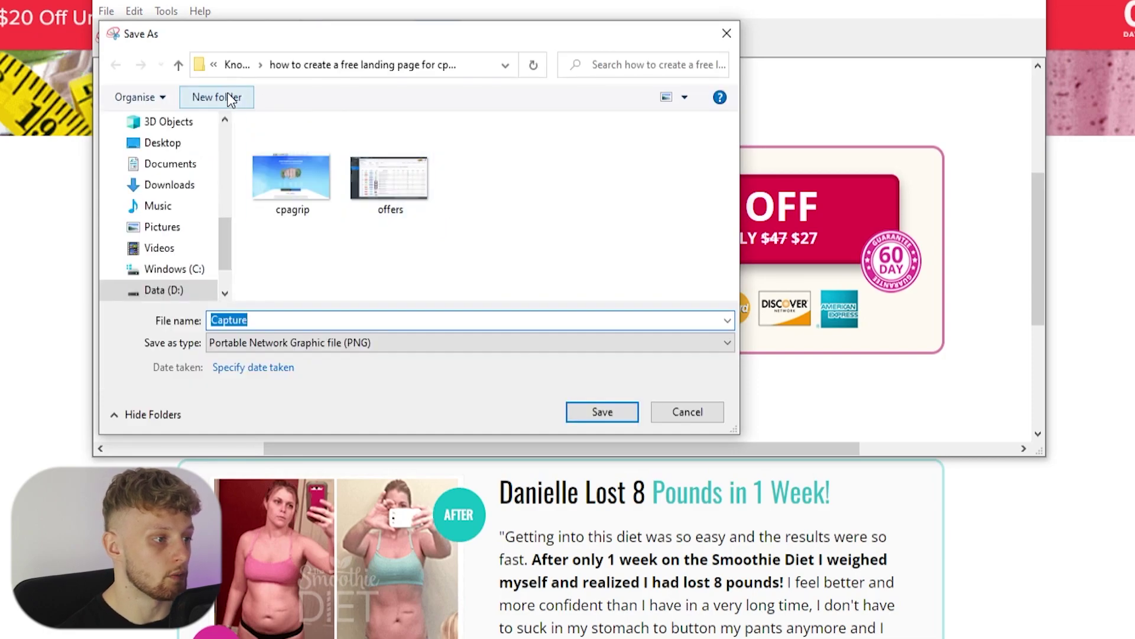
{"action": "left_click", "coordinate": [168, 185]}
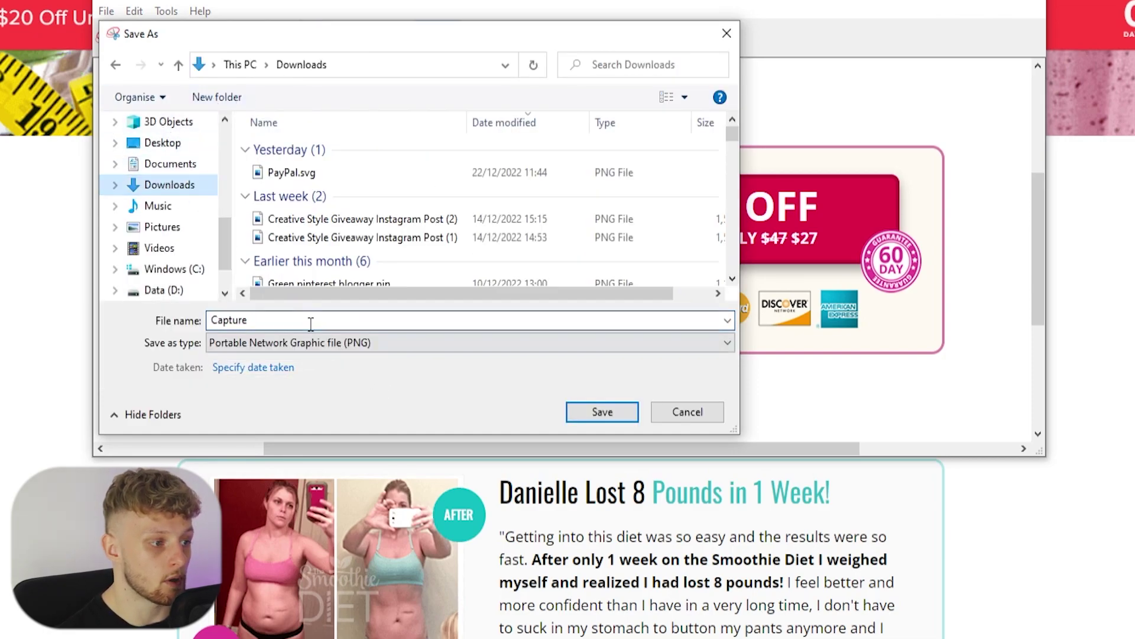
{"action": "left_click", "coordinate": [612, 408]}
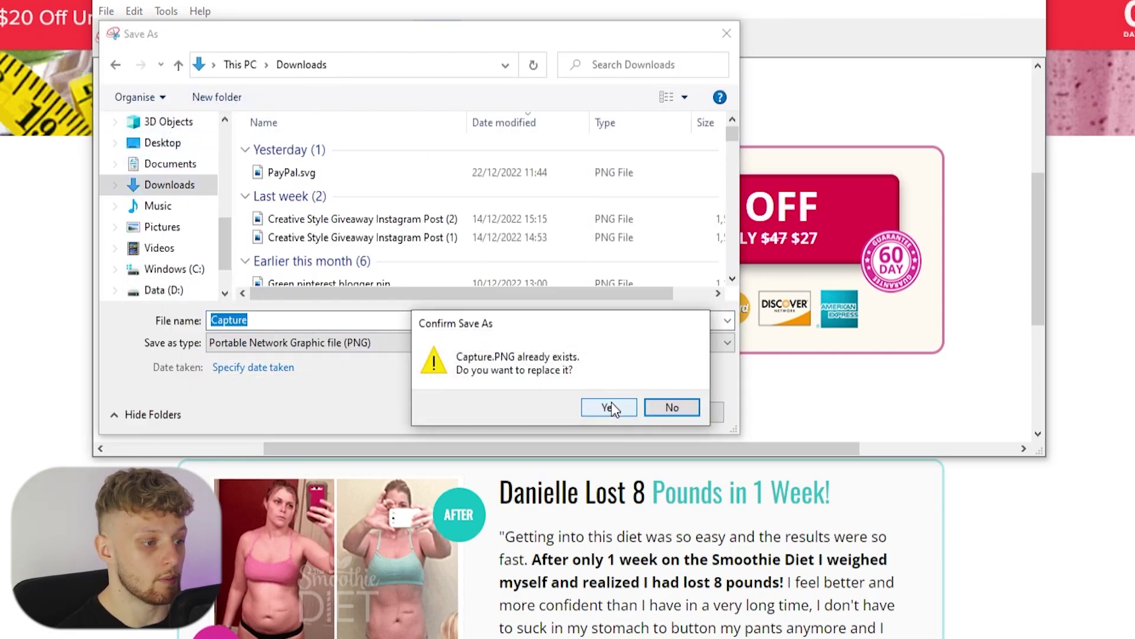
{"action": "left_click", "coordinate": [672, 407]}
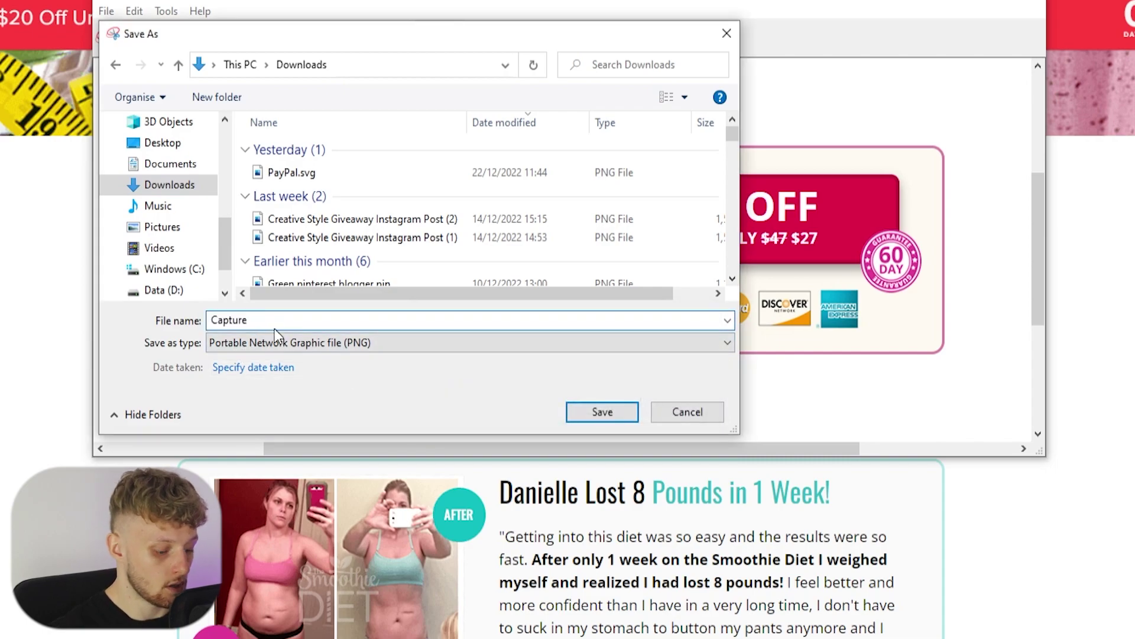
{"action": "type", "text": "1"}
{"action": "key", "text": "Return"}
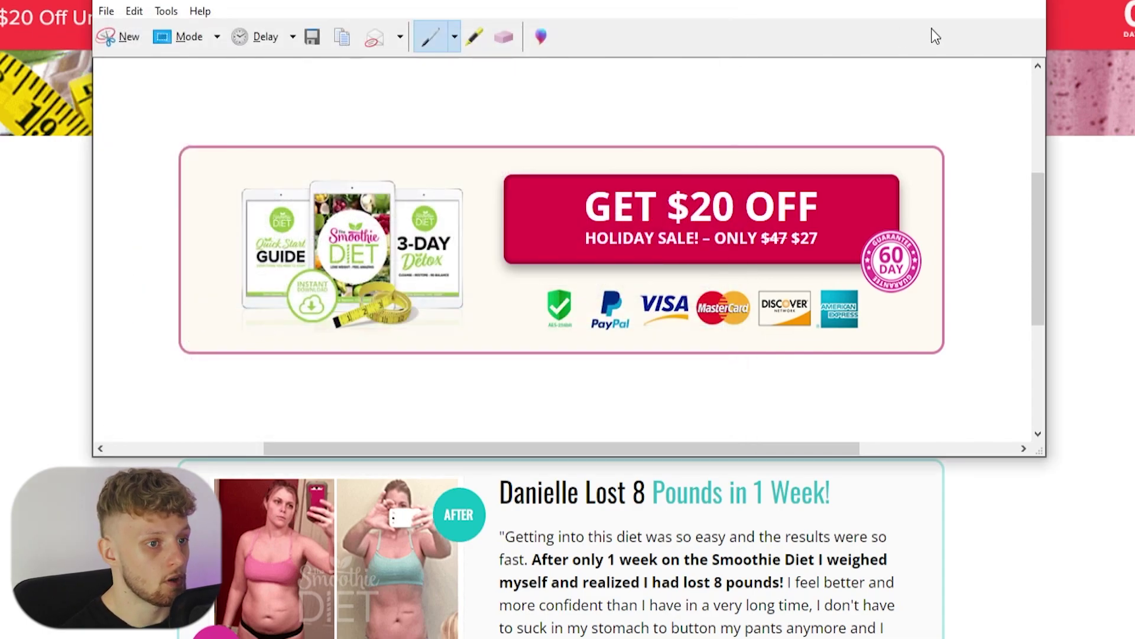
Upload the Captureyt screenshot as the $20-off banner beneath the header, then resize it wider.
{"action": "left_click", "coordinate": [939, 7]}
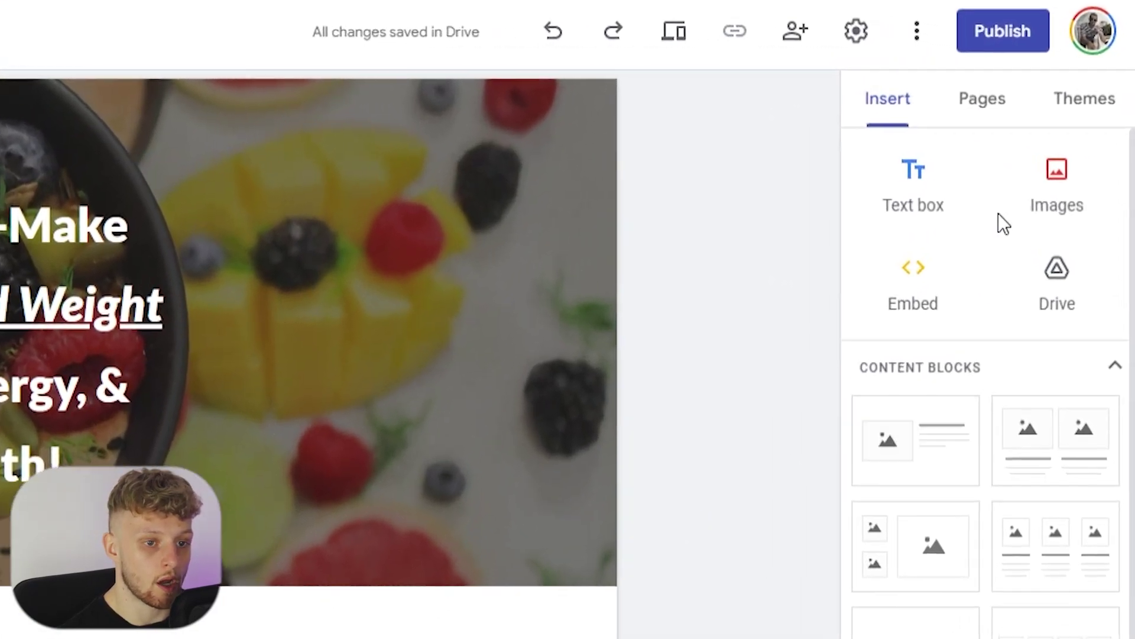
{"action": "left_click", "coordinate": [1055, 186]}
{"action": "left_click", "coordinate": [1084, 284]}
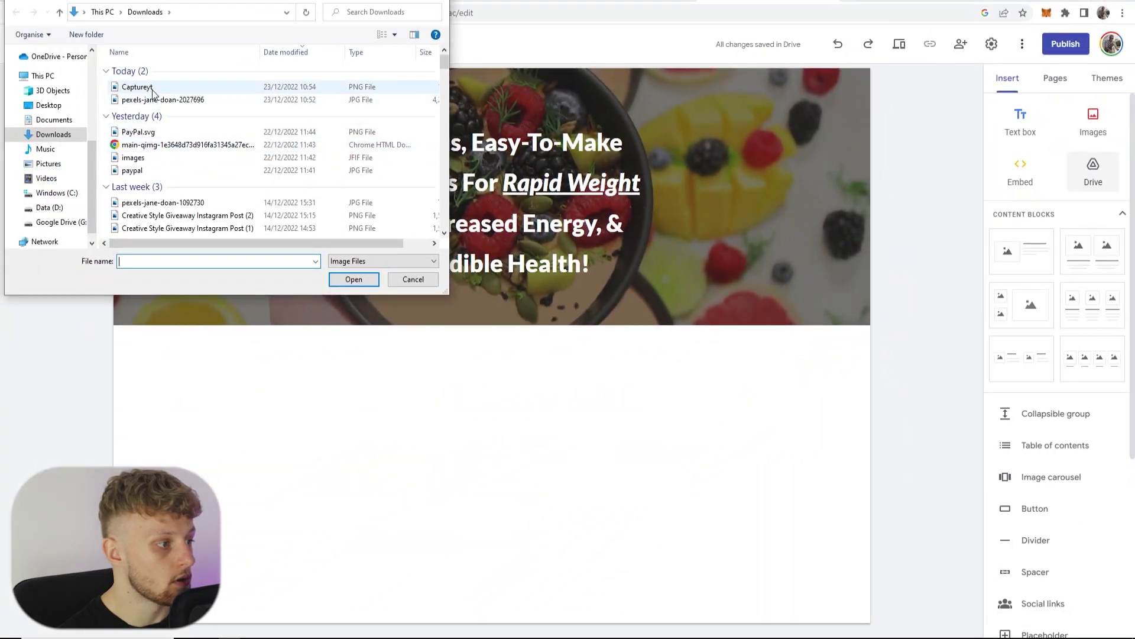
{"action": "left_click", "coordinate": [139, 88]}
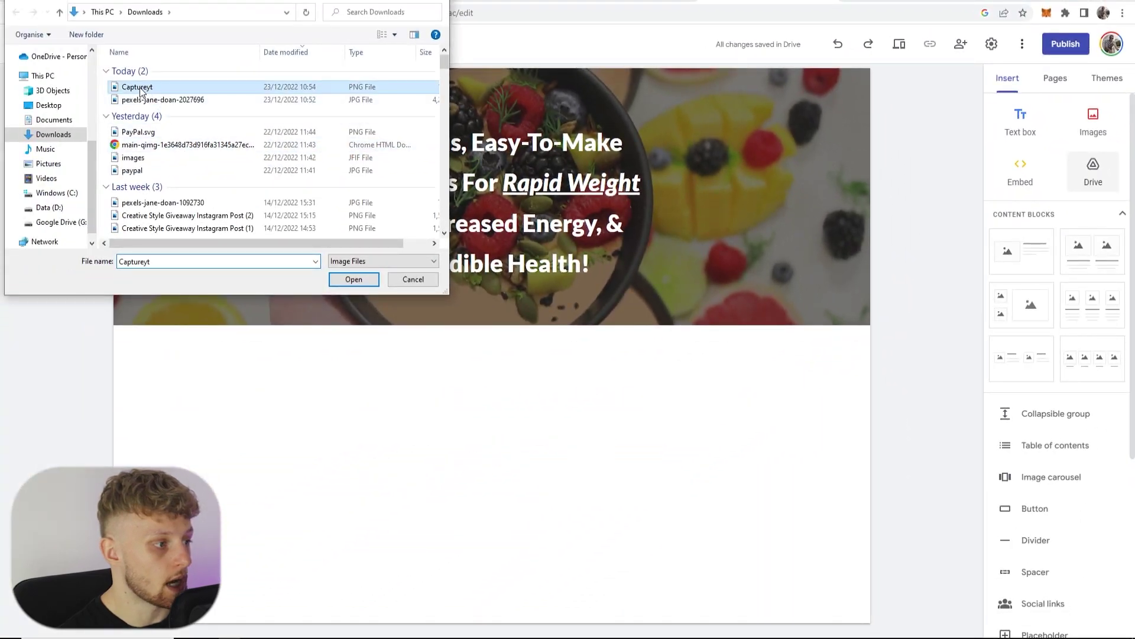
{"action": "left_click", "coordinate": [350, 277]}
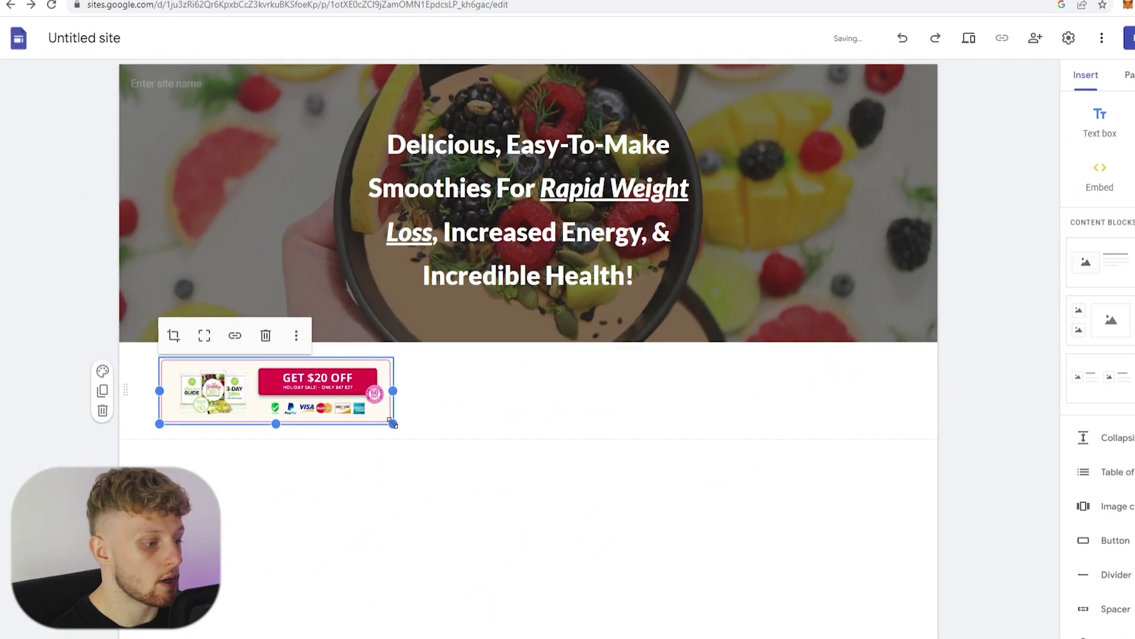
{"action": "left_click_drag", "start_coordinate": [393, 424], "coordinate": [735, 463]}
{"action": "left_click_drag", "start_coordinate": [849, 520], "coordinate": [745, 521]}
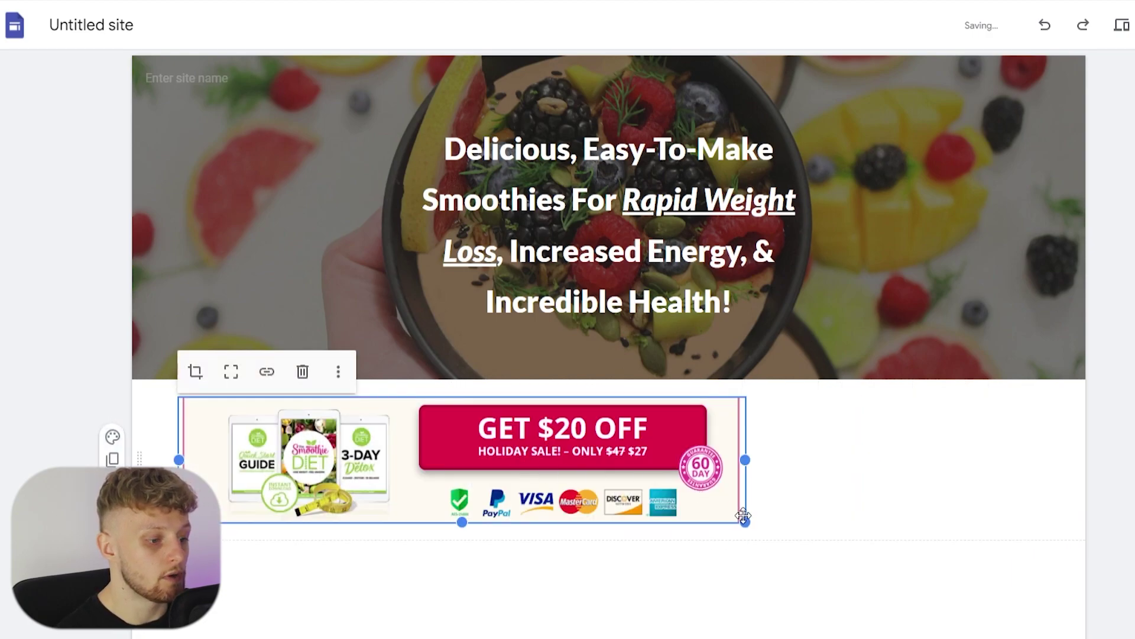
Uncrop the offer banner and drag it to sit centred beneath the smoothie header.
{"action": "left_click", "coordinate": [230, 371]}
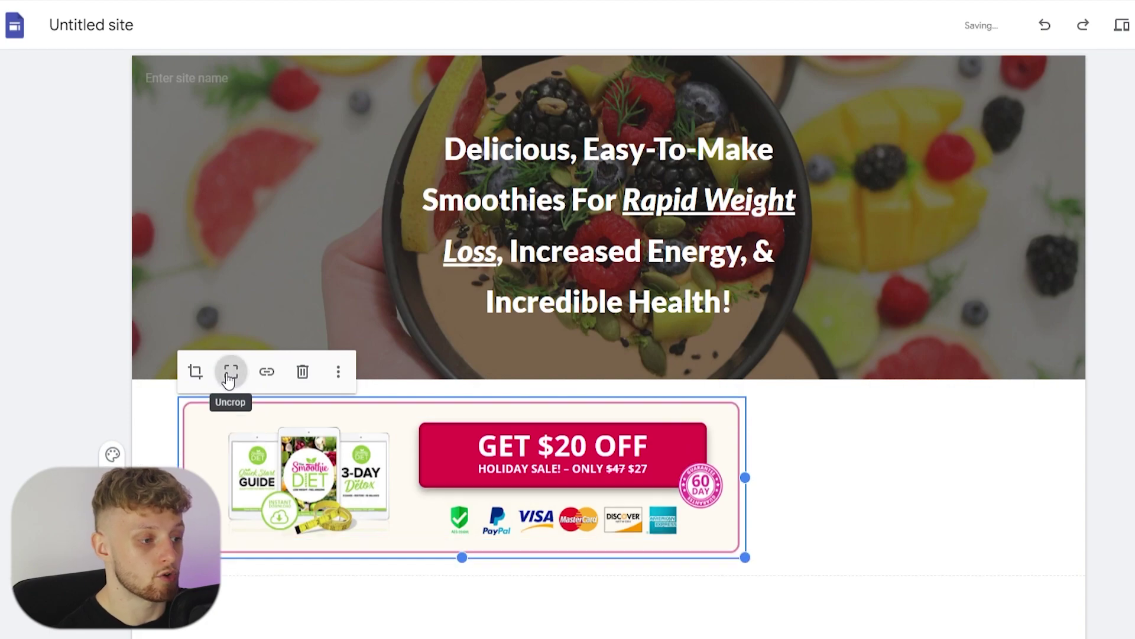
{"action": "mouse_move", "coordinate": [709, 473]}
{"action": "left_mouse_down"}
{"action": "mouse_move", "coordinate": [703, 491]}
{"action": "mouse_move", "coordinate": [732, 499]}
{"action": "mouse_move", "coordinate": [568, 492]}
{"action": "mouse_move", "coordinate": [709, 467]}
{"action": "mouse_move", "coordinate": [695, 472]}
{"action": "left_mouse_up"}
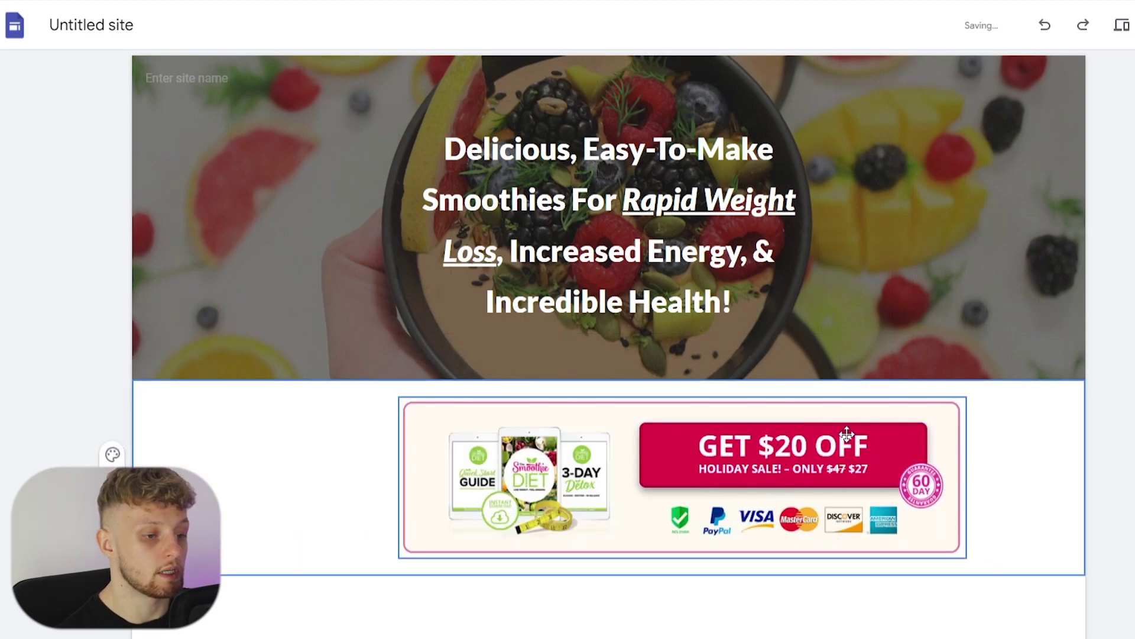
{"action": "left_click_drag", "start_coordinate": [754, 499], "coordinate": [658, 465]}
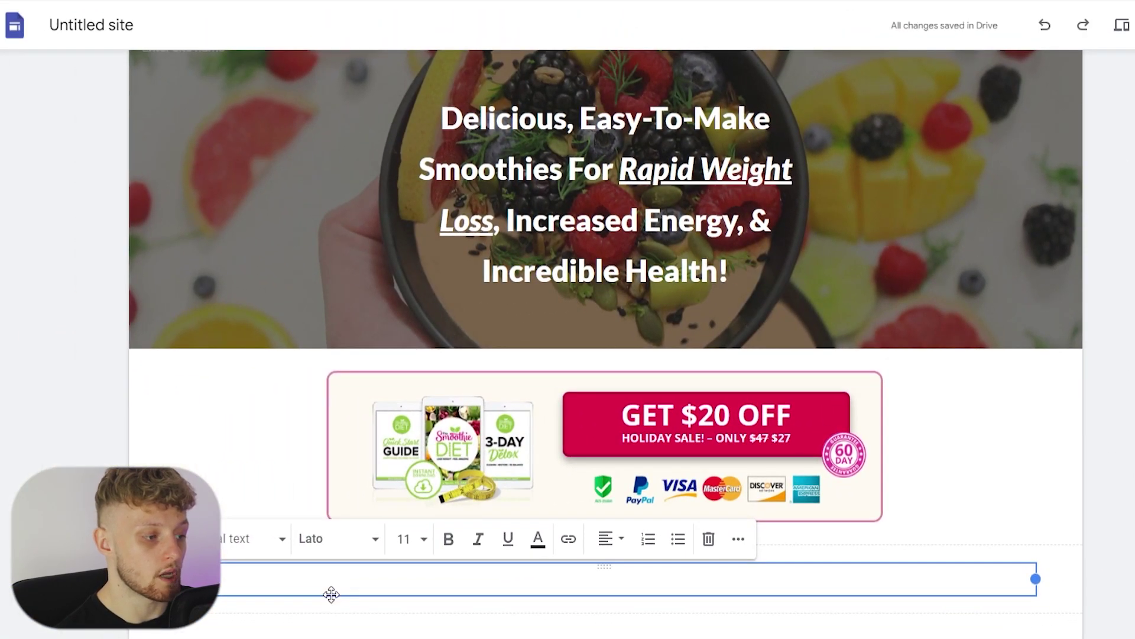
Place a 'Best Smoothie Diet For Weight Loss' text block left of the banner, then select the banner to link it.
{"action": "left_click_drag", "start_coordinate": [331, 595], "coordinate": [256, 488]}
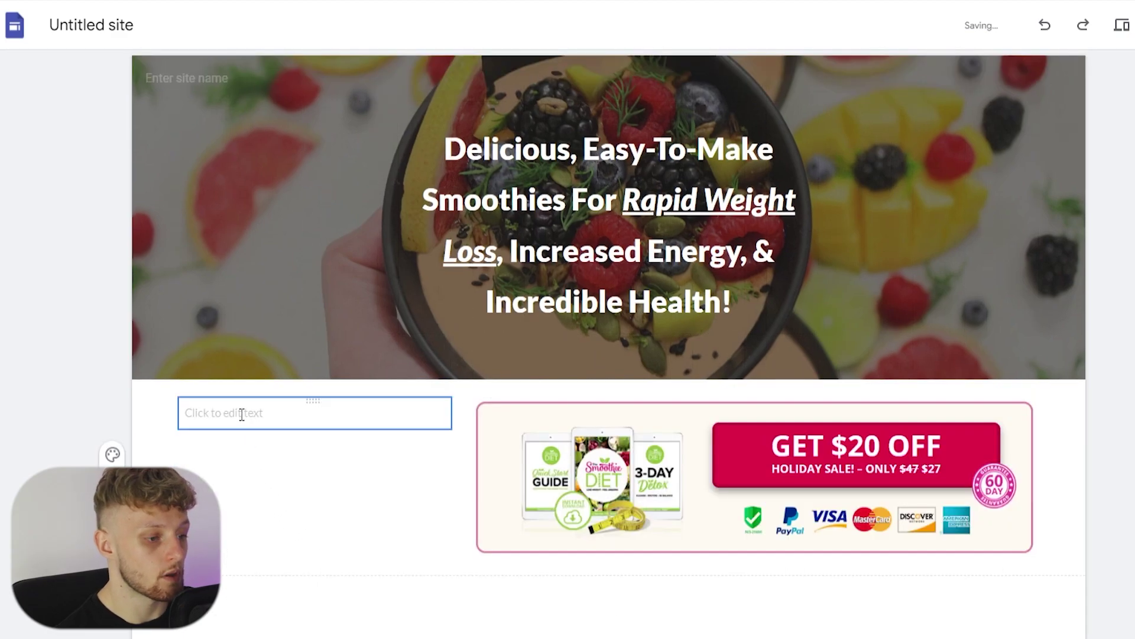
{"action": "left_click", "coordinate": [286, 412]}
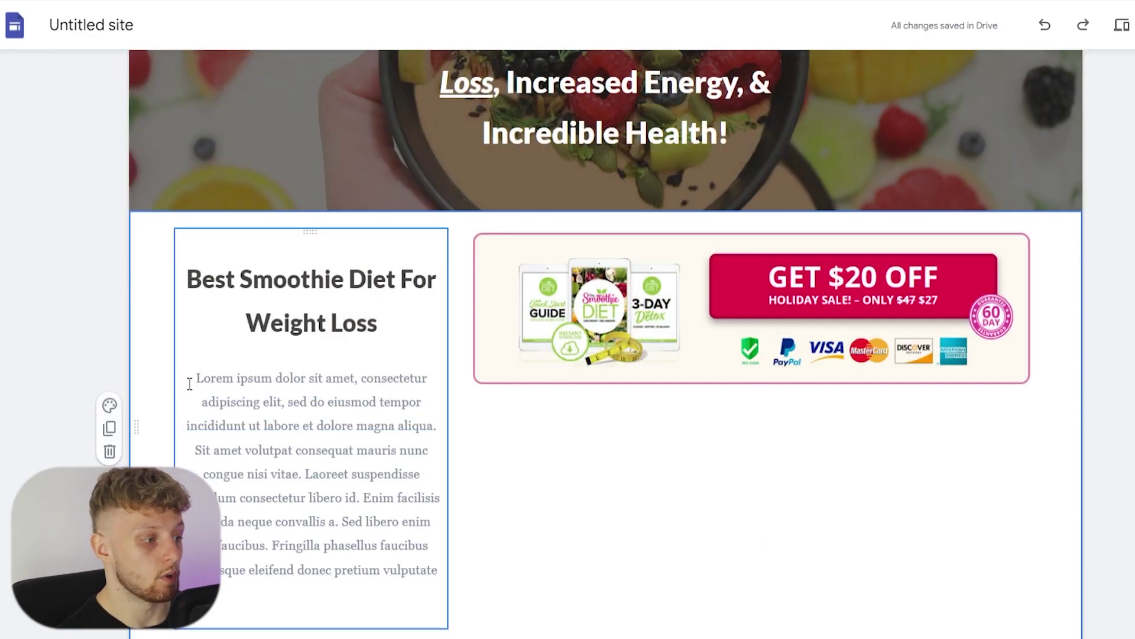
{"action": "left_click_drag", "start_coordinate": [190, 384], "coordinate": [385, 542]}
{"action": "left_click", "coordinate": [649, 497]}
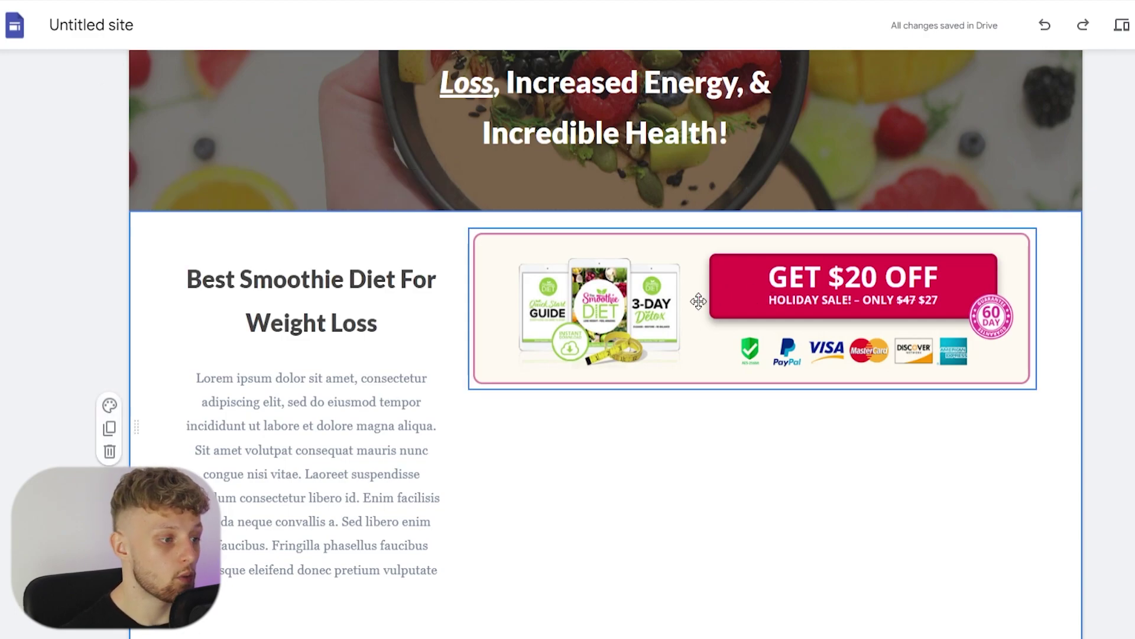
{"action": "left_click", "coordinate": [737, 283]}
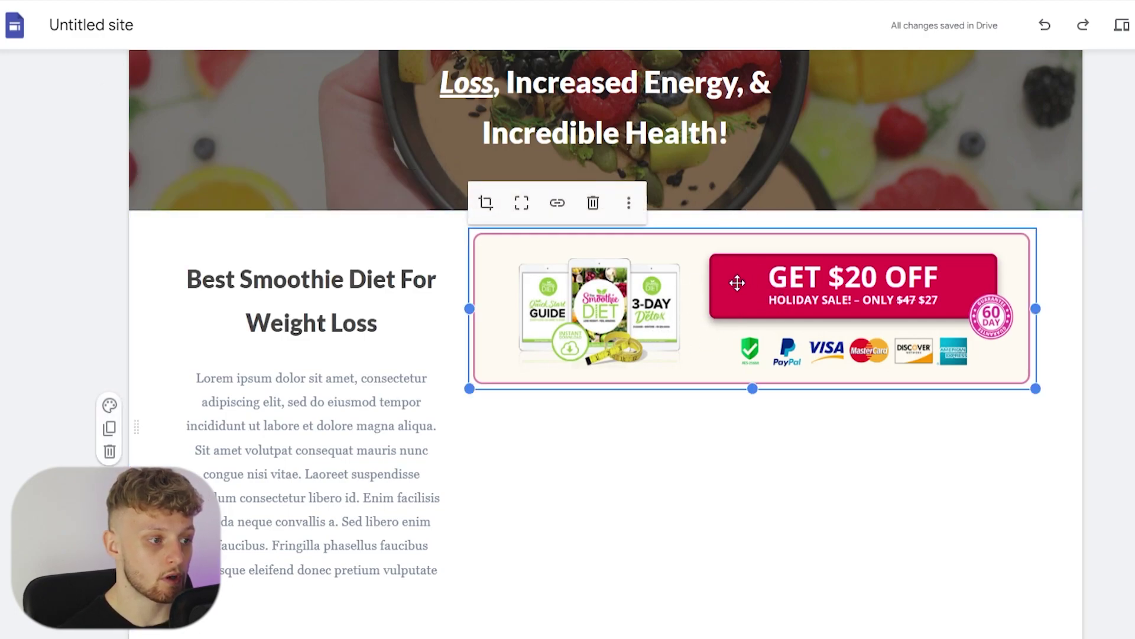
{"action": "left_click", "coordinate": [557, 204]}
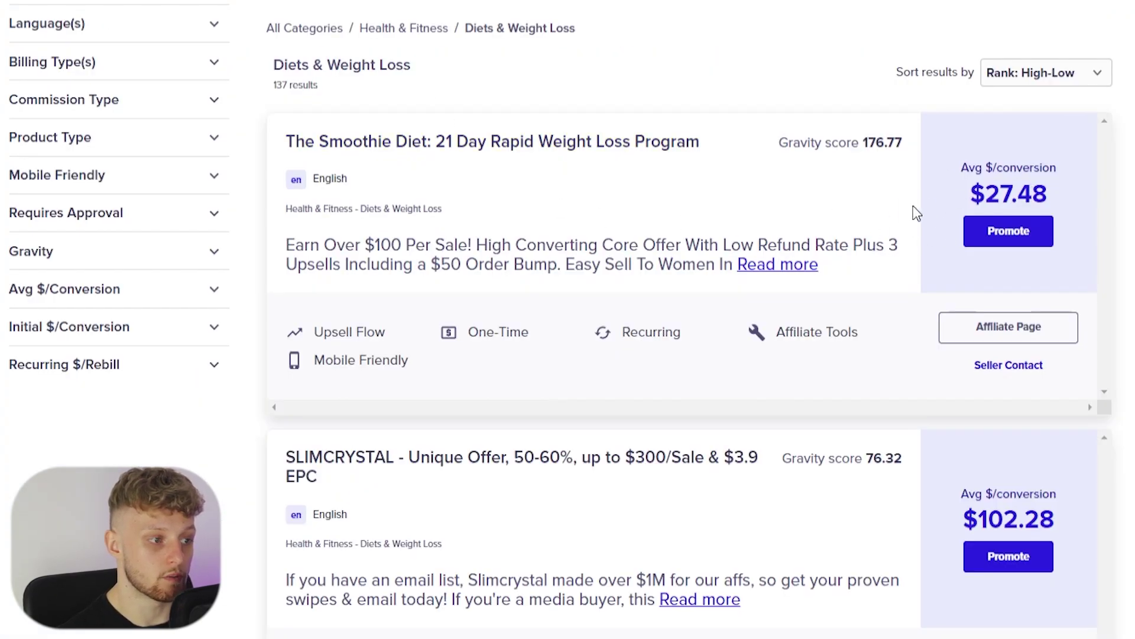
Promote The Smoothie Diet on ClickBank, generating and copying its affiliate HopLink.
{"action": "left_click", "coordinate": [1007, 236]}
{"action": "left_click", "coordinate": [421, 339]}
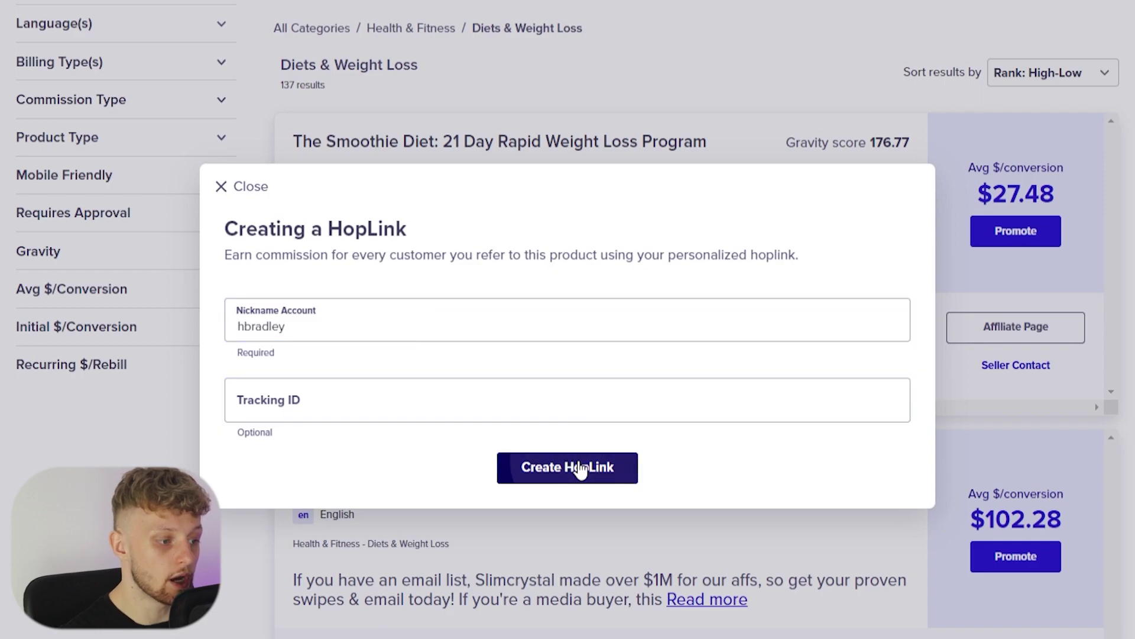
{"action": "left_click", "coordinate": [535, 470]}
{"action": "left_click", "coordinate": [852, 503]}
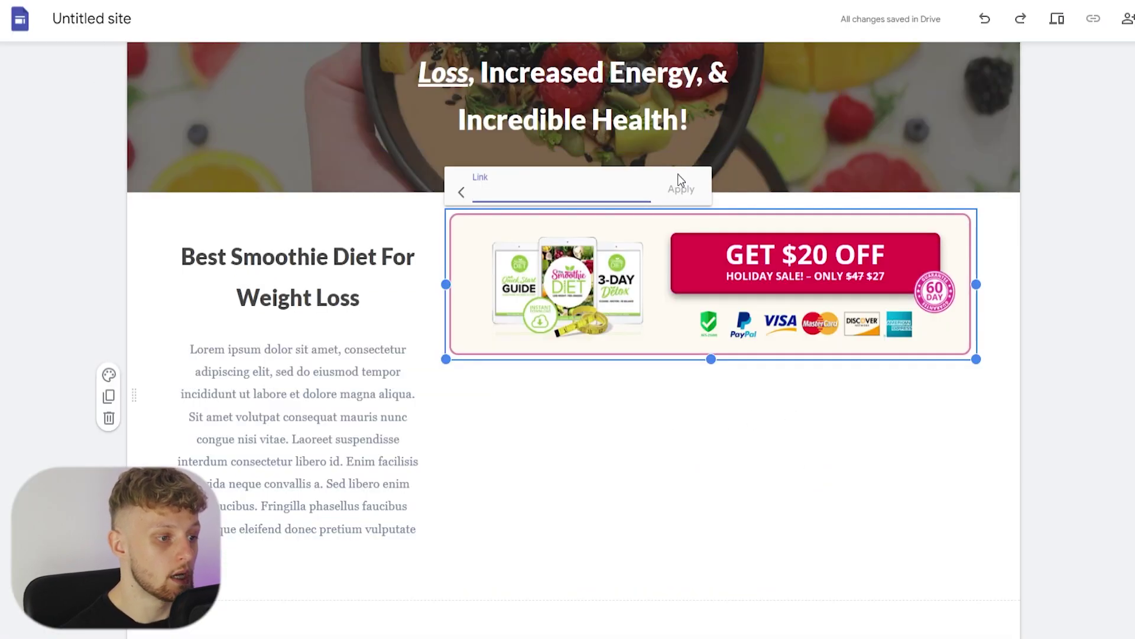
Paste the copied HopLink as the offer banner's link and apply it.
{"action": "key", "text": "ctrl+v"}
{"action": "left_click", "coordinate": [679, 189]}
{"action": "left_click", "coordinate": [1058, 222]}
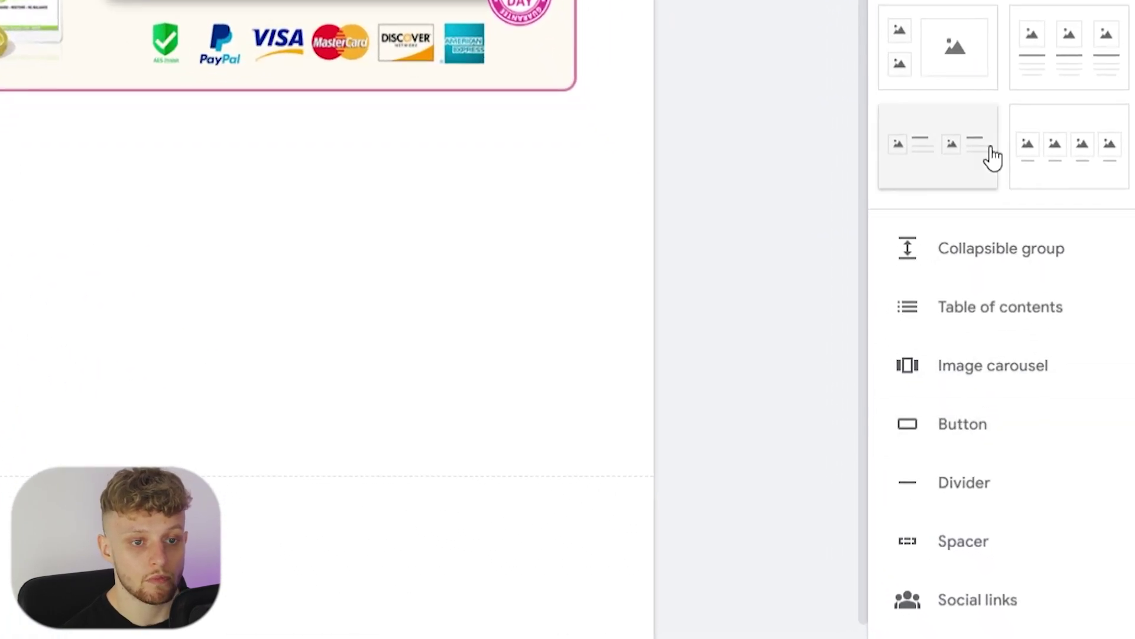
{"action": "scroll", "coordinate": [994, 157], "scroll_direction": "down", "scroll_amount": 7}
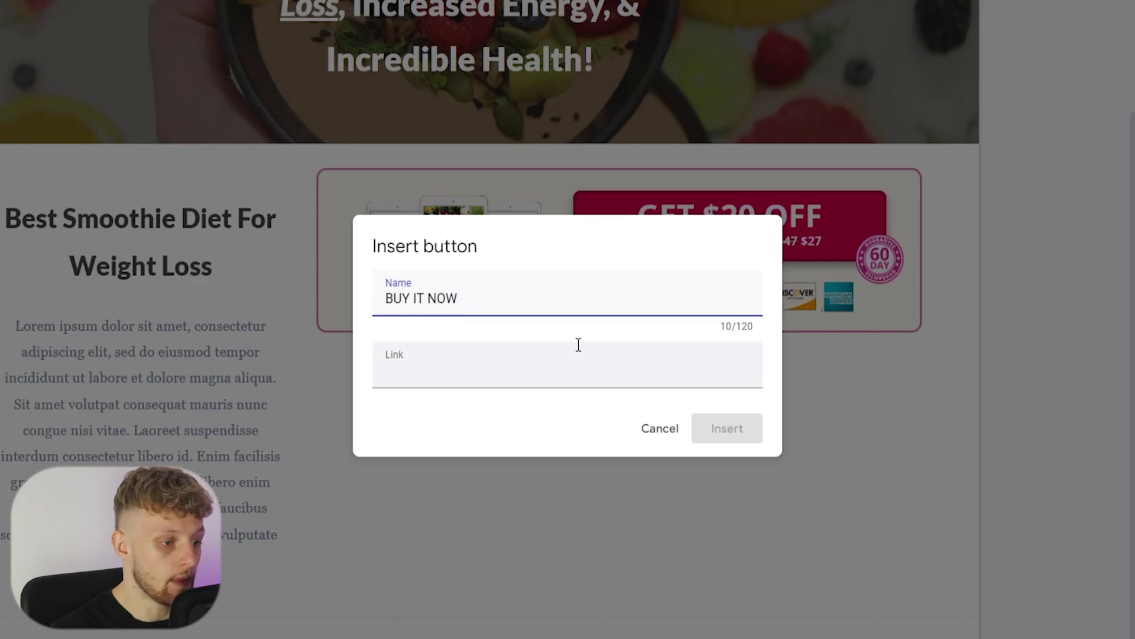
Insert the BUY IT NOW button with the pasted affiliate URL as its link.
{"action": "left_click", "coordinate": [615, 362]}
{"action": "key", "text": "ctrl+v"}
{"action": "left_click", "coordinate": [719, 429]}
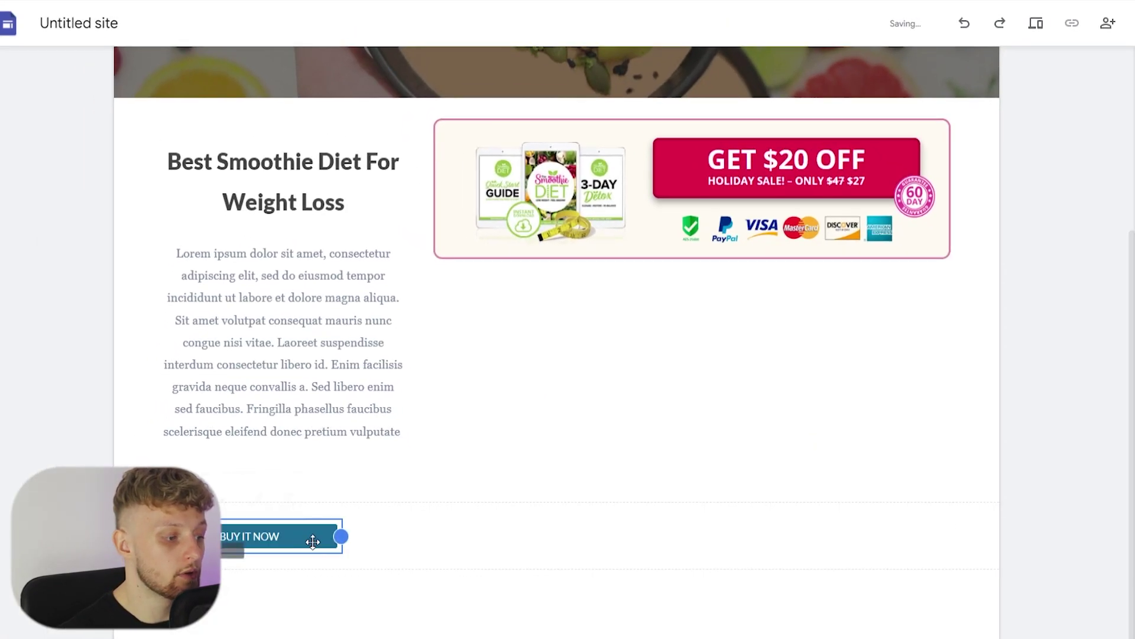
Reposition the button, undoing two unwanted layout changes, until it sits below the text block.
{"action": "left_click_drag", "start_coordinate": [118, 540], "coordinate": [566, 293]}
{"action": "left_click_drag", "start_coordinate": [648, 324], "coordinate": [659, 308]}
{"action": "left_click_drag", "start_coordinate": [714, 389], "coordinate": [850, 222]}
{"action": "scroll", "coordinate": [850, 222], "scroll_direction": "down", "scroll_amount": 3}
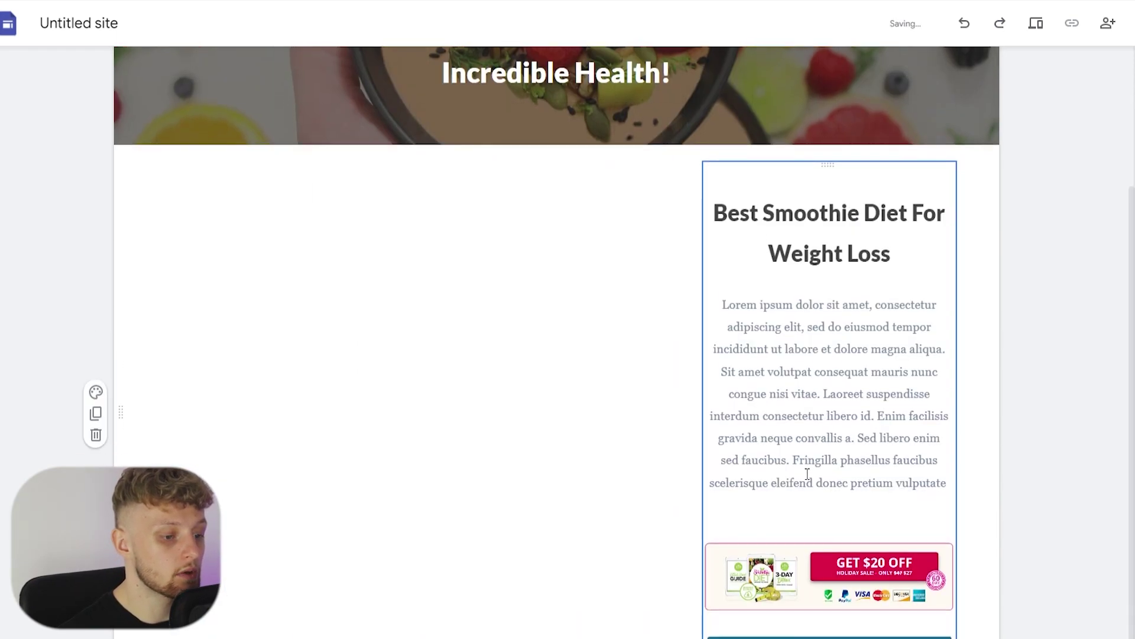
{"action": "left_click", "coordinate": [965, 23]}
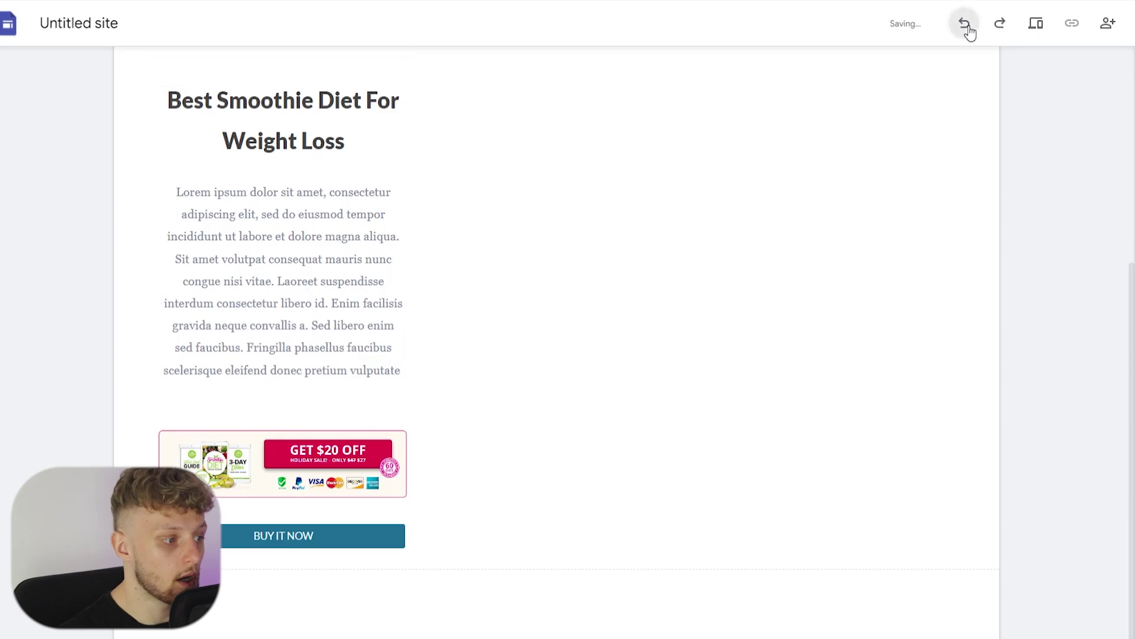
{"action": "left_click", "coordinate": [973, 31]}
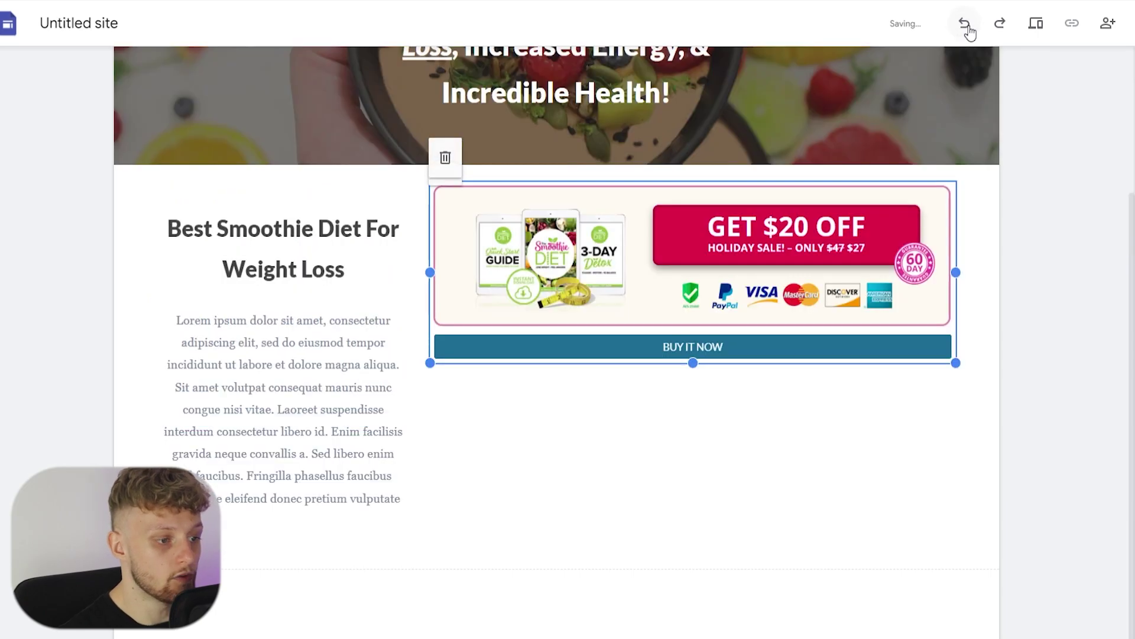
{"action": "left_click", "coordinate": [591, 358]}
{"action": "left_click_drag", "start_coordinate": [591, 357], "coordinate": [236, 580]}
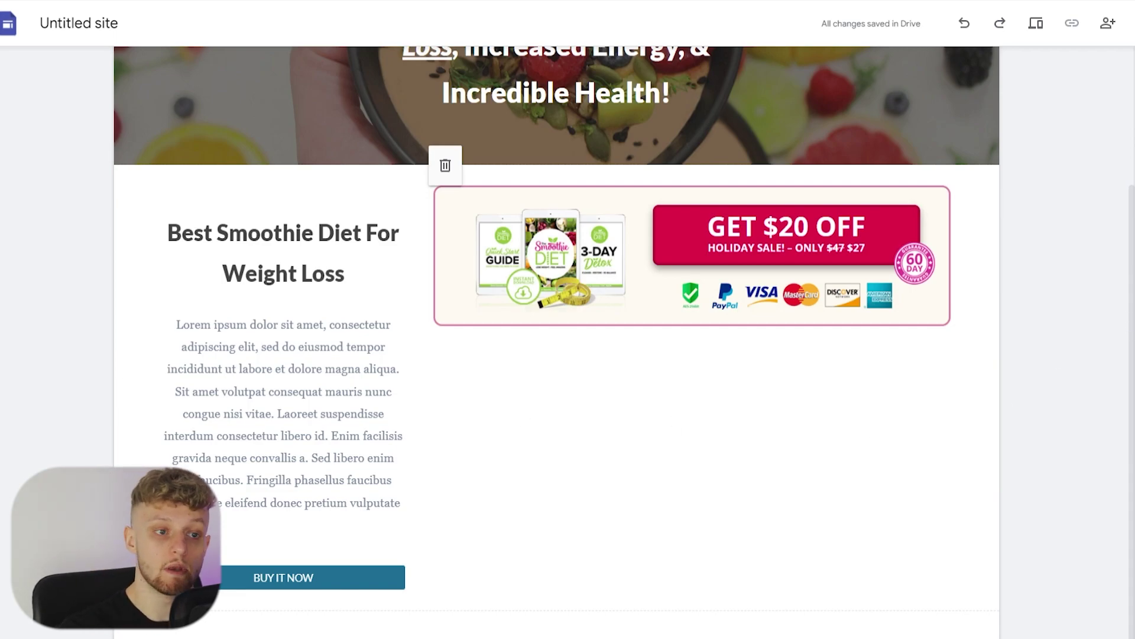
{"action": "scroll", "coordinate": [1001, 387], "scroll_direction": "up", "scroll_amount": 3}
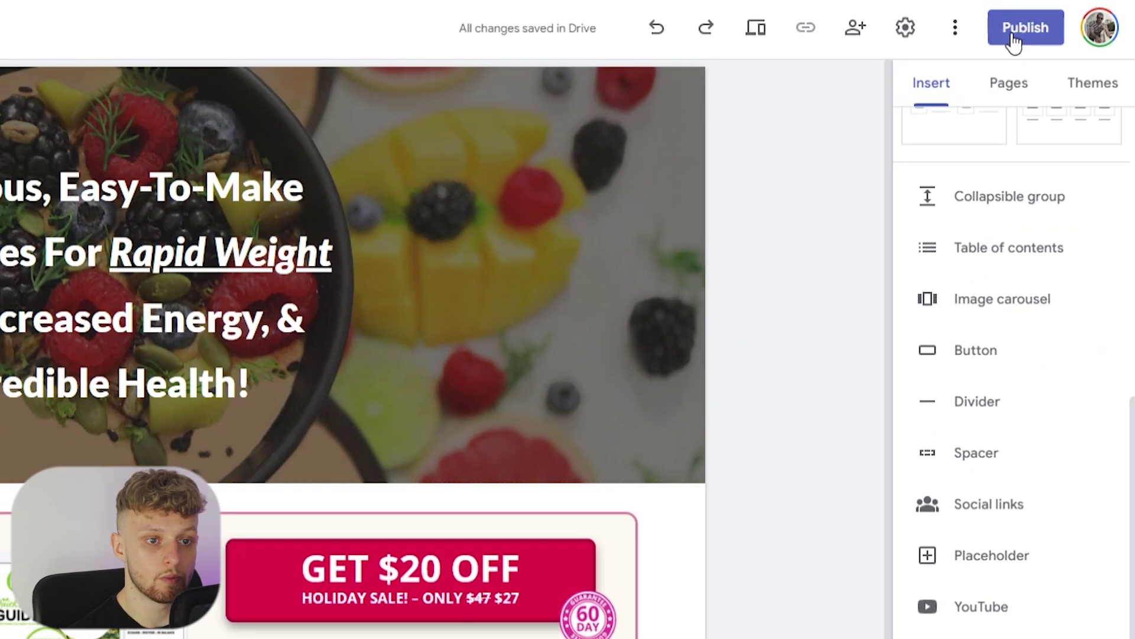
Publish the site at sites.google.com/view/videoexampletutorial123 and open the live version.
{"action": "left_click", "coordinate": [1022, 30]}
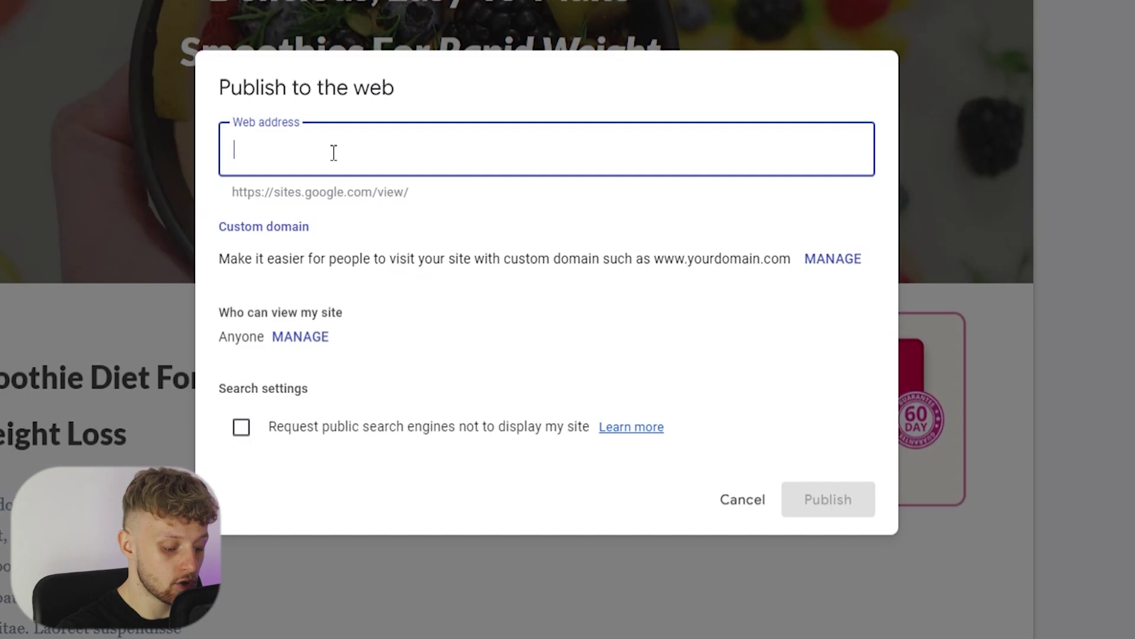
{"action": "type", "text": "s"}
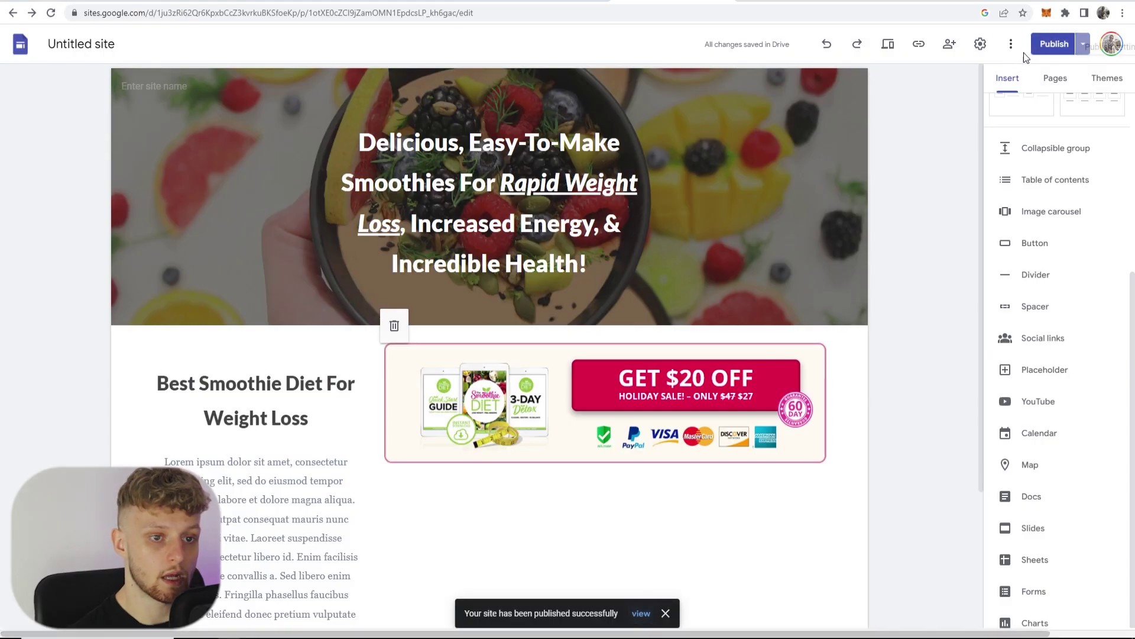
{"action": "left_click", "coordinate": [1083, 44]}
{"action": "left_click", "coordinate": [949, 107]}
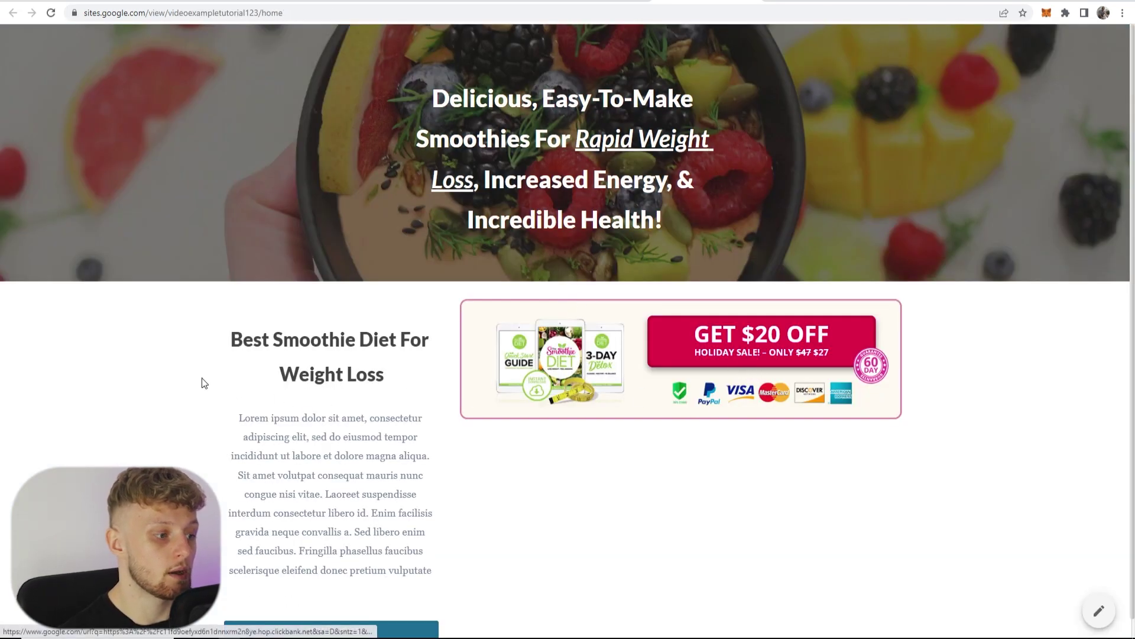
Click the live GET $20 OFF banner to confirm it redirects to the ClickBank HopLink.
{"action": "left_click", "coordinate": [712, 344]}
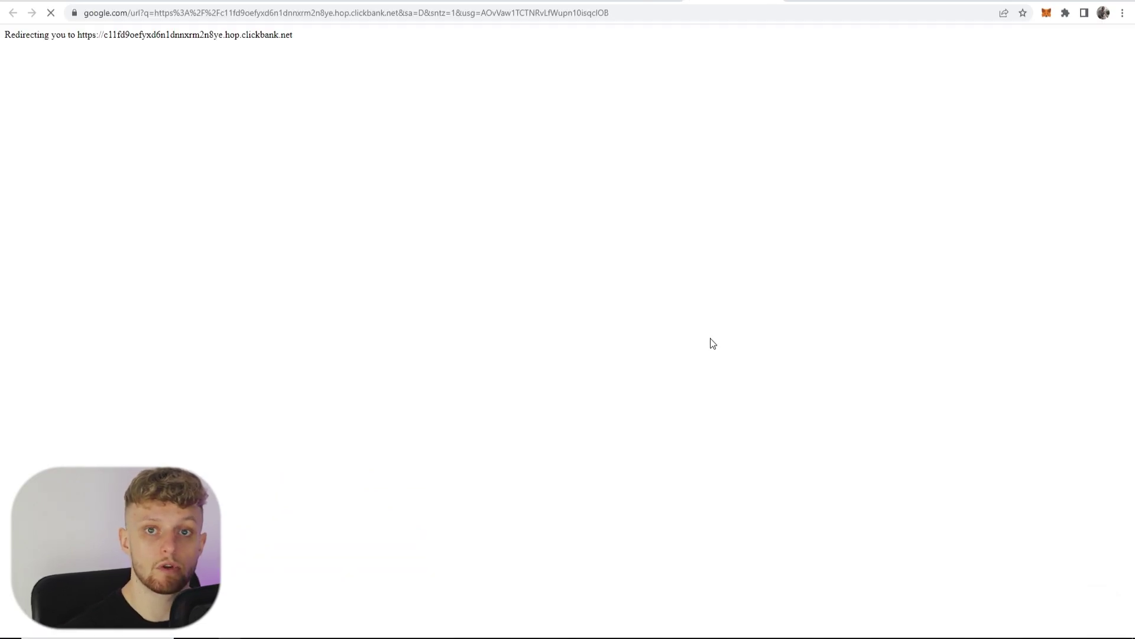